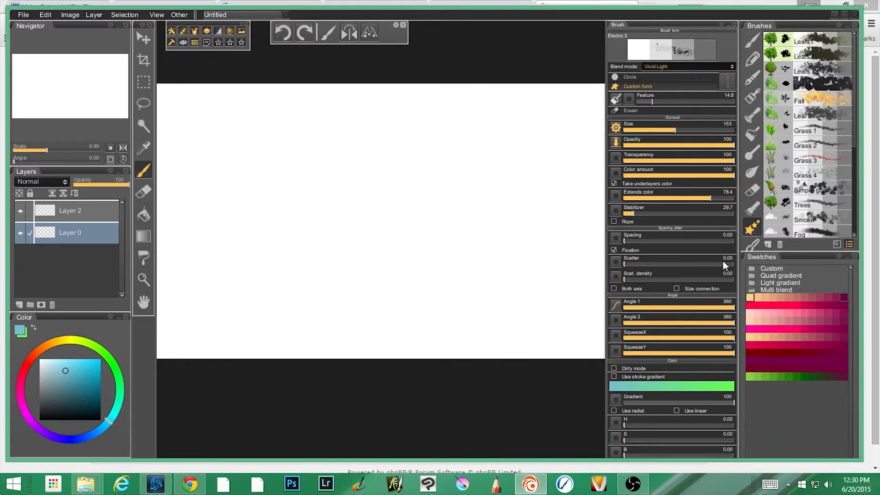
# Maximize the painting window and look through the foliage and nature brush presets.
pyautogui.click(845, 15)
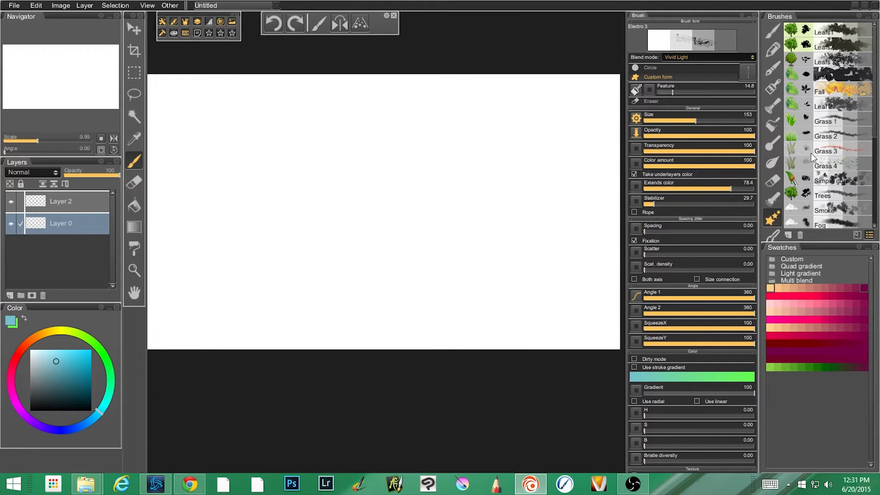
pyautogui.scroll(-2, 807, 161)
pyautogui.scroll(-9, 807, 161)
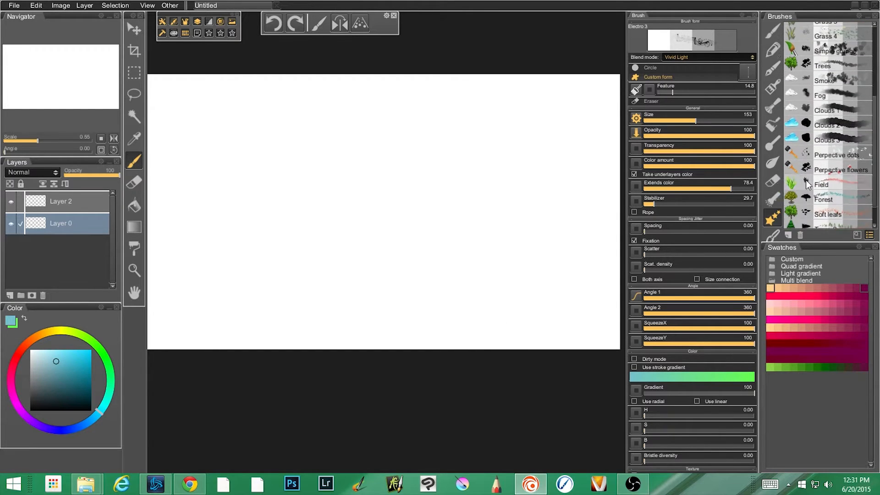
pyautogui.scroll(1, 815, 196)
pyautogui.scroll(10, 816, 196)
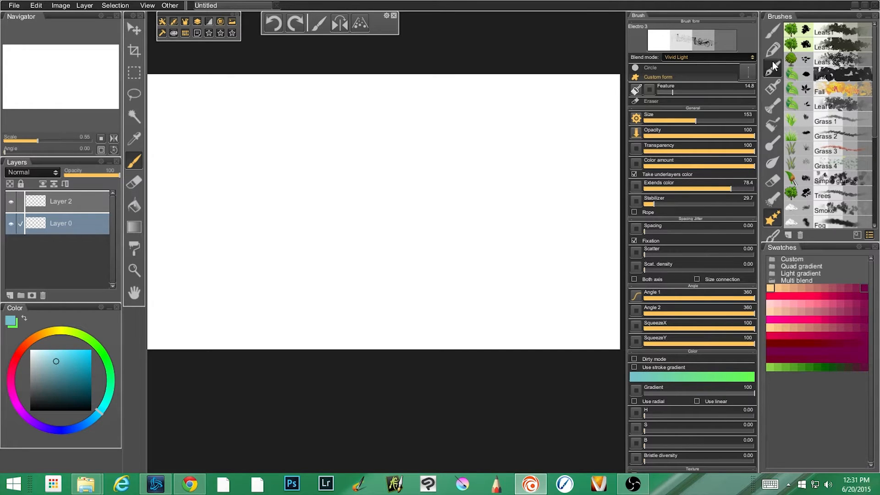
# Paint a foliage mass in the middle of the canvas with the Leafs1 brush, in light green and darker green over it.
pyautogui.click(824, 28)
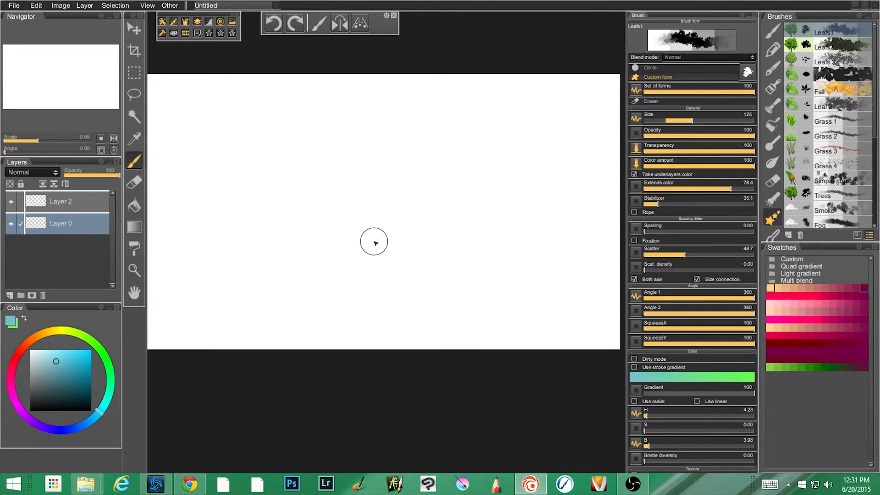
pyautogui.click(99, 349)
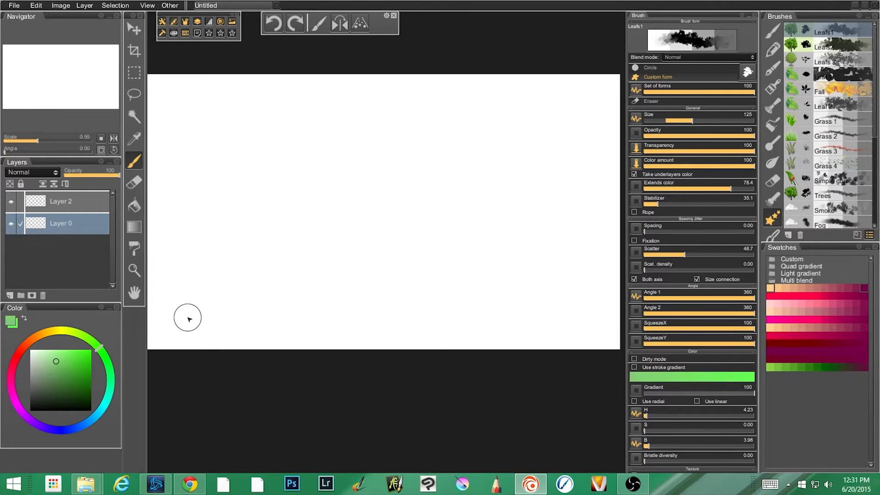
pyautogui.moveTo(333, 182)
pyautogui.mouseDown()
pyautogui.moveTo(287, 218)
pyautogui.moveTo(293, 175)
pyautogui.moveTo(363, 198)
pyautogui.moveTo(341, 163)
pyautogui.moveTo(343, 183)
pyautogui.moveTo(387, 194)
pyautogui.moveTo(360, 157)
pyautogui.moveTo(359, 211)
pyautogui.moveTo(334, 163)
pyautogui.moveTo(353, 171)
pyautogui.moveTo(336, 203)
pyautogui.moveTo(387, 190)
pyautogui.moveTo(363, 161)
pyautogui.moveTo(348, 186)
pyautogui.moveTo(281, 233)
pyautogui.moveTo(336, 220)
pyautogui.moveTo(318, 196)
pyautogui.moveTo(365, 194)
pyautogui.mouseUp()
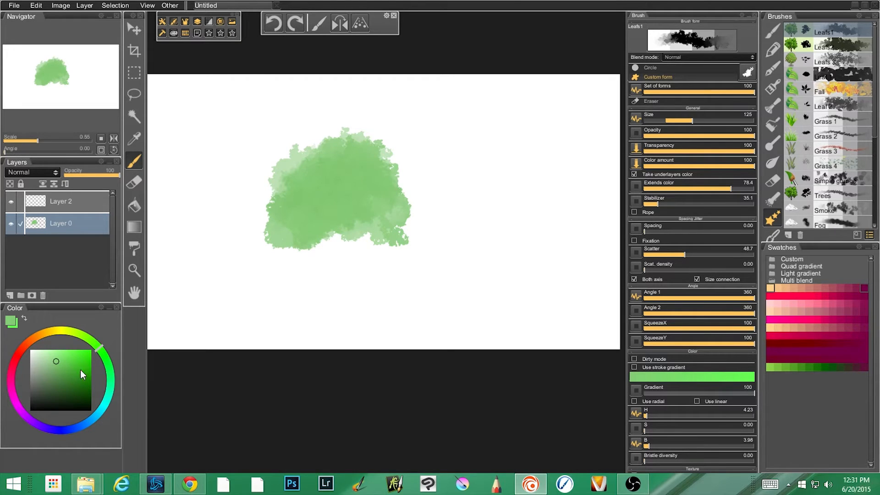
pyautogui.click(81, 378)
pyautogui.moveTo(332, 174)
pyautogui.mouseDown()
pyautogui.moveTo(310, 207)
pyautogui.moveTo(364, 186)
pyautogui.moveTo(324, 210)
pyautogui.moveTo(358, 214)
pyautogui.moveTo(301, 194)
pyautogui.moveTo(298, 173)
pyautogui.moveTo(278, 189)
pyautogui.moveTo(294, 246)
pyautogui.moveTo(301, 224)
pyautogui.moveTo(353, 228)
pyautogui.moveTo(377, 196)
pyautogui.moveTo(346, 179)
pyautogui.moveTo(327, 197)
pyautogui.moveTo(329, 216)
pyautogui.moveTo(342, 171)
pyautogui.moveTo(360, 161)
pyautogui.moveTo(290, 225)
pyautogui.moveTo(325, 201)
pyautogui.moveTo(316, 197)
pyautogui.moveTo(303, 212)
pyautogui.moveTo(353, 212)
pyautogui.moveTo(336, 231)
pyautogui.moveTo(371, 236)
pyautogui.moveTo(297, 242)
pyautogui.moveTo(352, 229)
pyautogui.moveTo(286, 242)
pyautogui.moveTo(325, 225)
pyautogui.moveTo(370, 225)
pyautogui.moveTo(347, 235)
pyautogui.moveTo(383, 243)
pyautogui.moveTo(312, 237)
pyautogui.moveTo(402, 240)
pyautogui.moveTo(362, 275)
pyautogui.mouseUp()
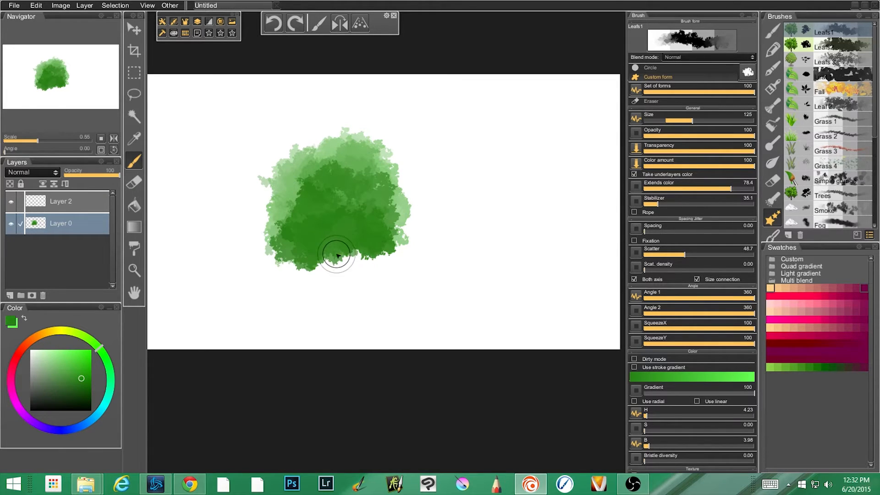
# Examine the Leafs 1 form set used by the brush and the control options of its Set of forms parameter.
pyautogui.click(748, 72)
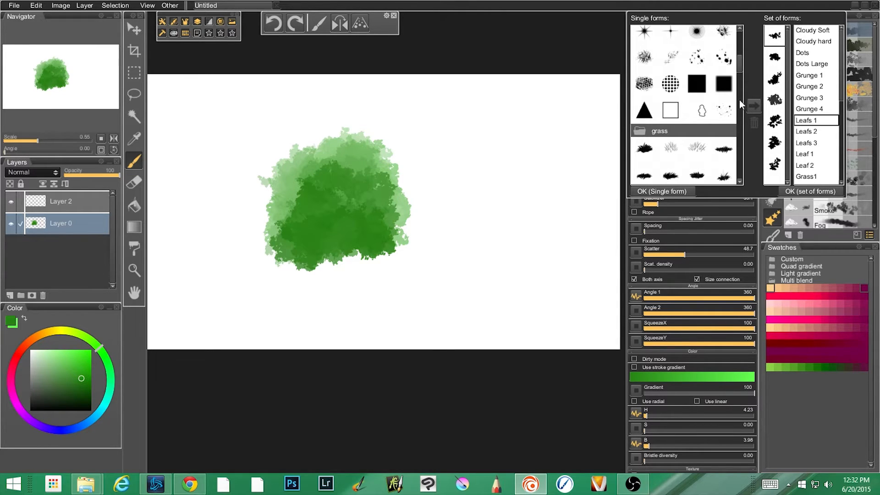
pyautogui.click(574, 204)
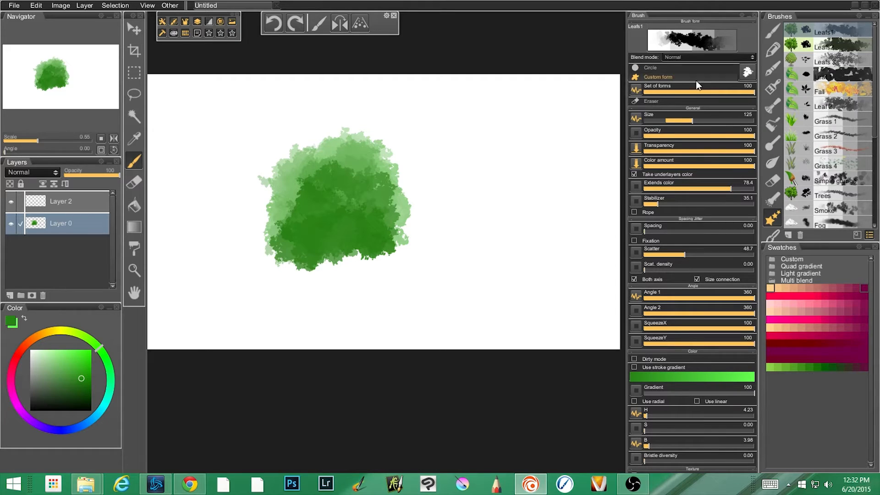
pyautogui.click(635, 91)
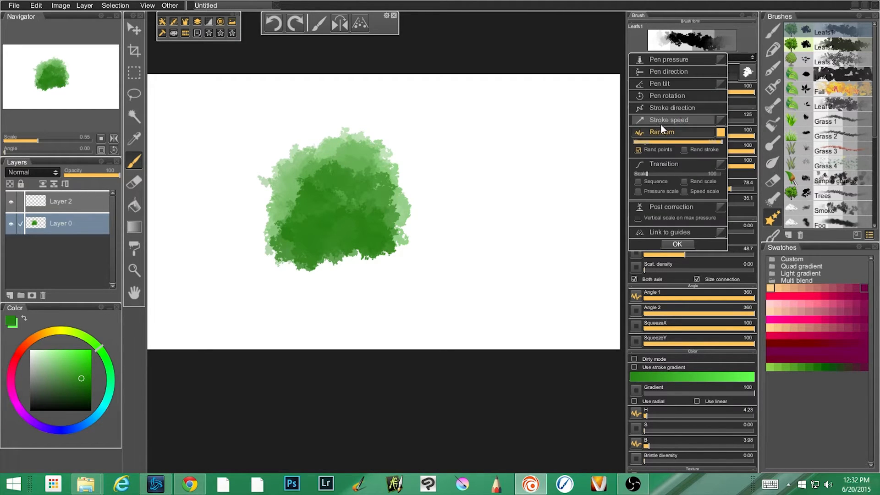
pyautogui.click(525, 99)
# Paint comparison leaf patches on the canvas's right half with Set of forms at 100, at 0 and at 100 again.
pyautogui.moveTo(525, 100)
pyautogui.mouseDown()
pyautogui.moveTo(503, 140)
pyautogui.moveTo(560, 142)
pyautogui.moveTo(497, 129)
pyautogui.moveTo(546, 146)
pyautogui.moveTo(502, 143)
pyautogui.moveTo(550, 147)
pyautogui.moveTo(514, 143)
pyautogui.moveTo(535, 123)
pyautogui.moveTo(524, 119)
pyautogui.moveTo(534, 152)
pyautogui.mouseUp()
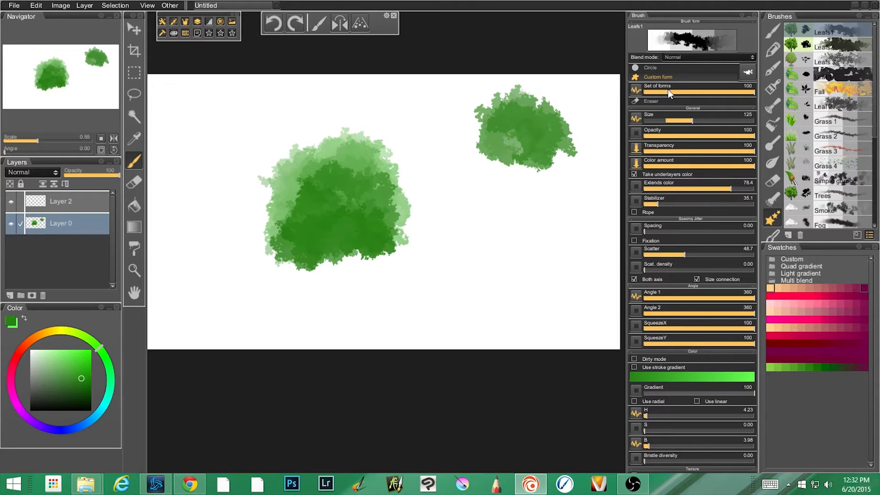
pyautogui.moveTo(668, 91); pyautogui.dragTo(634, 92)
pyautogui.moveTo(515, 245)
pyautogui.mouseDown()
pyautogui.moveTo(487, 250)
pyautogui.moveTo(523, 246)
pyautogui.moveTo(499, 239)
pyautogui.moveTo(485, 273)
pyautogui.moveTo(470, 246)
pyautogui.moveTo(515, 262)
pyautogui.moveTo(494, 234)
pyautogui.moveTo(490, 267)
pyautogui.moveTo(481, 249)
pyautogui.moveTo(516, 262)
pyautogui.moveTo(510, 279)
pyautogui.moveTo(495, 231)
pyautogui.moveTo(468, 244)
pyautogui.moveTo(472, 222)
pyautogui.mouseUp()
pyautogui.moveTo(537, 210)
pyautogui.mouseDown()
pyautogui.moveTo(564, 206)
pyautogui.moveTo(507, 200)
pyautogui.moveTo(527, 204)
pyautogui.mouseUp()
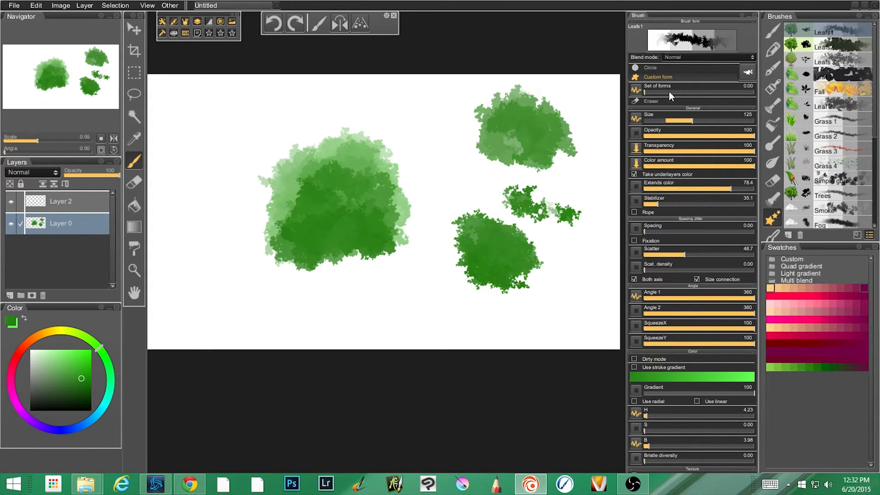
pyautogui.moveTo(648, 90); pyautogui.dragTo(719, 95)
pyautogui.moveTo(424, 124)
pyautogui.mouseDown()
pyautogui.moveTo(444, 152)
pyautogui.moveTo(416, 143)
pyautogui.moveTo(462, 126)
pyautogui.moveTo(418, 144)
pyautogui.moveTo(412, 122)
pyautogui.moveTo(463, 151)
pyautogui.moveTo(433, 134)
pyautogui.mouseUp()
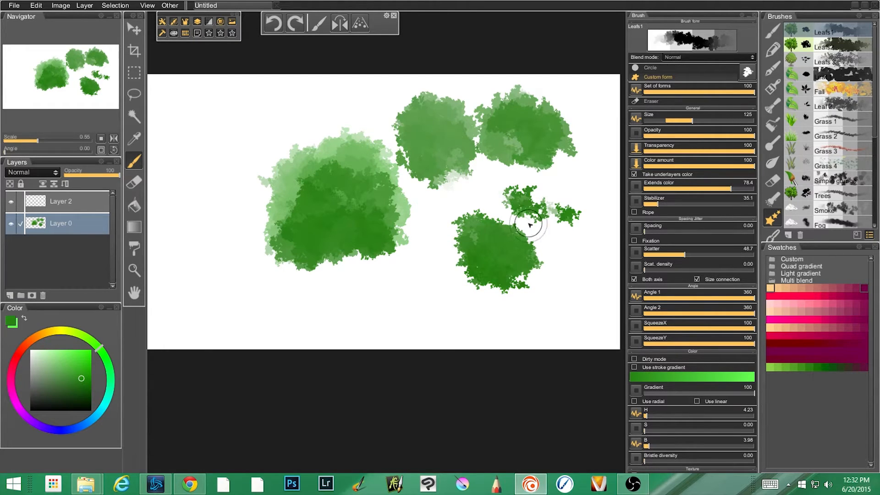
# Examine the control settings of the brush's Transparency, Color amount and Angle 1 parameters.
pyautogui.click(635, 146)
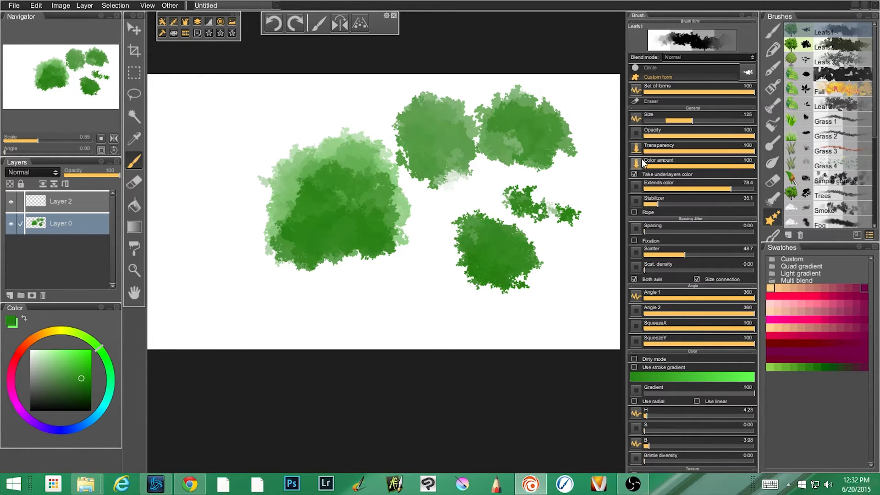
pyautogui.click(636, 161)
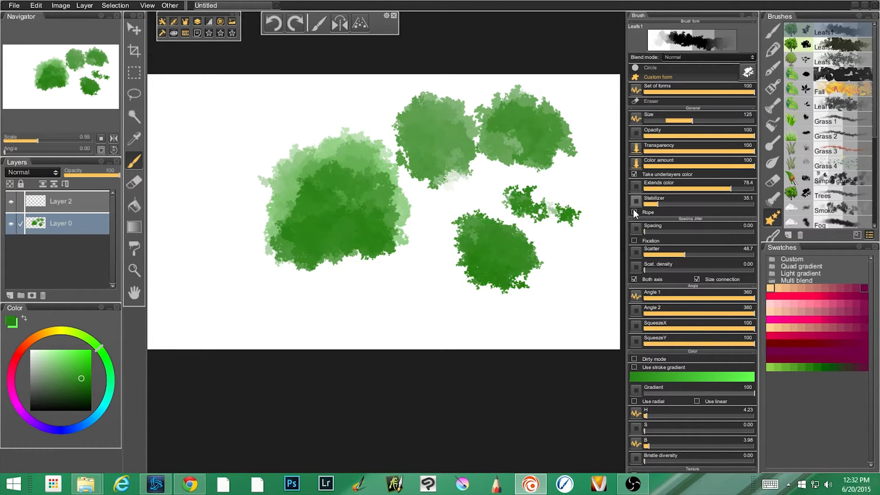
pyautogui.click(636, 296)
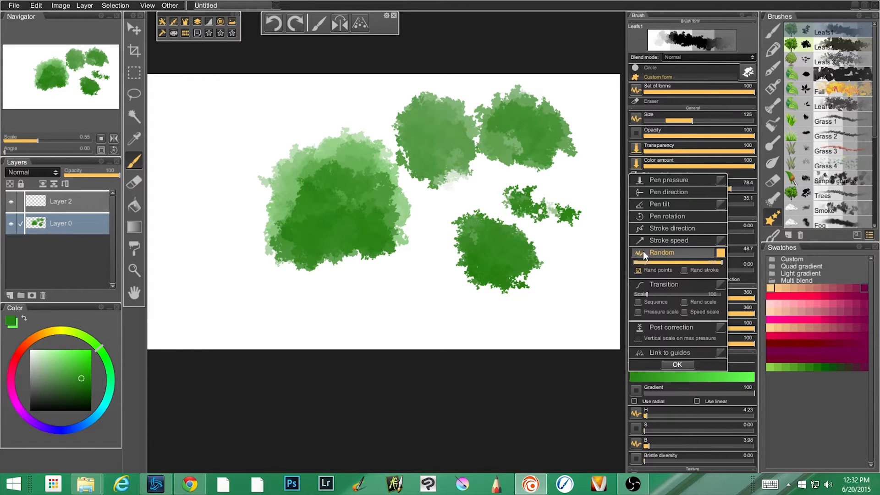
# Paint more Leafs1 patches of varying opacity along the canvas's left side and lower edge.
pyautogui.moveTo(305, 151)
pyautogui.mouseDown()
pyautogui.moveTo(239, 156)
pyautogui.moveTo(272, 127)
pyautogui.moveTo(230, 137)
pyautogui.moveTo(254, 111)
pyautogui.moveTo(238, 109)
pyautogui.moveTo(253, 132)
pyautogui.moveTo(250, 119)
pyautogui.moveTo(216, 151)
pyautogui.moveTo(232, 224)
pyautogui.moveTo(176, 269)
pyautogui.moveTo(236, 212)
pyautogui.moveTo(198, 223)
pyautogui.moveTo(218, 213)
pyautogui.moveTo(207, 183)
pyautogui.moveTo(161, 222)
pyautogui.moveTo(212, 238)
pyautogui.moveTo(233, 211)
pyautogui.moveTo(204, 223)
pyautogui.moveTo(188, 212)
pyautogui.moveTo(216, 192)
pyautogui.moveTo(215, 216)
pyautogui.moveTo(275, 251)
pyautogui.mouseUp()
pyautogui.moveTo(387, 312)
pyautogui.mouseDown()
pyautogui.moveTo(290, 337)
pyautogui.moveTo(365, 325)
pyautogui.moveTo(299, 320)
pyautogui.moveTo(338, 305)
pyautogui.moveTo(312, 310)
pyautogui.moveTo(343, 317)
pyautogui.moveTo(312, 336)
pyautogui.moveTo(340, 299)
pyautogui.moveTo(293, 314)
pyautogui.moveTo(337, 299)
pyautogui.moveTo(284, 330)
pyautogui.moveTo(359, 320)
pyautogui.moveTo(306, 342)
pyautogui.moveTo(350, 322)
pyautogui.moveTo(288, 326)
pyautogui.moveTo(356, 317)
pyautogui.moveTo(284, 320)
pyautogui.moveTo(319, 318)
pyautogui.moveTo(326, 331)
pyautogui.moveTo(297, 357)
pyautogui.moveTo(375, 350)
pyautogui.moveTo(347, 335)
pyautogui.moveTo(382, 338)
pyautogui.moveTo(335, 291)
pyautogui.moveTo(342, 296)
pyautogui.moveTo(290, 323)
pyautogui.moveTo(297, 358)
pyautogui.moveTo(336, 322)
pyautogui.moveTo(345, 332)
pyautogui.moveTo(343, 297)
pyautogui.moveTo(391, 247)
pyautogui.moveTo(355, 282)
pyautogui.mouseUp()
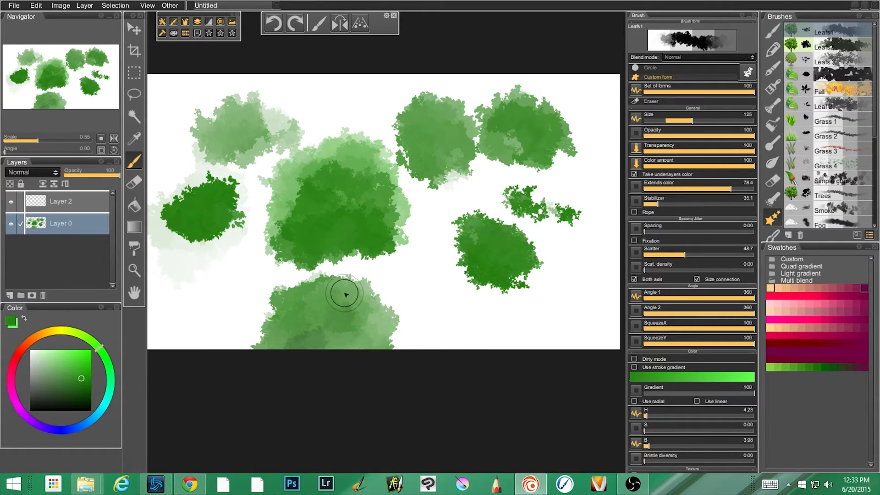
# Clear everything painted on Layer 0 and switch to the Leafs2 brush.
pyautogui.hotkey('ctrl', 'a')
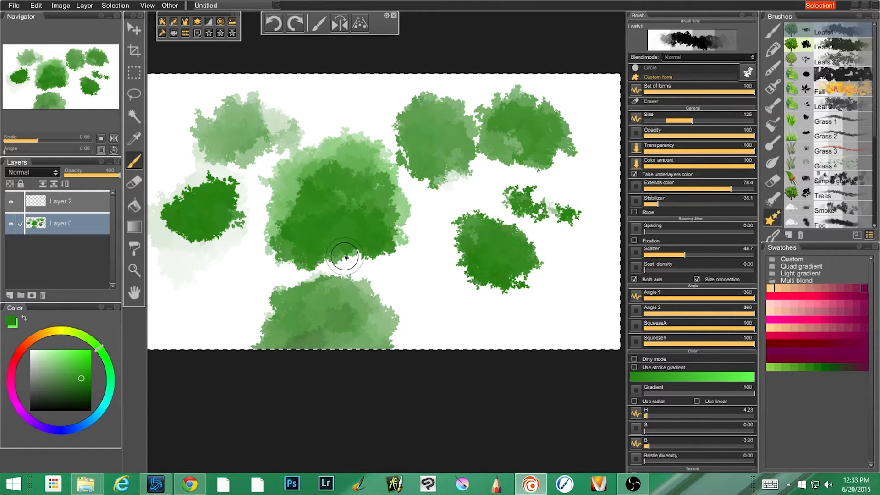
pyautogui.press('Delete')
pyautogui.click(825, 44)
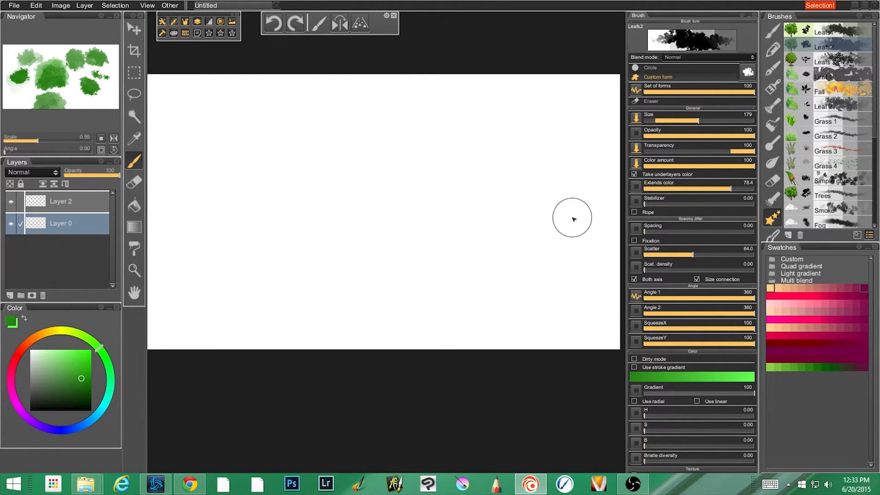
# Paint two green test clusters side by side with the Leafs2 brush and undo them.
pyautogui.moveTo(348, 194)
pyautogui.mouseDown()
pyautogui.moveTo(306, 212)
pyautogui.moveTo(333, 191)
pyautogui.moveTo(272, 206)
pyautogui.moveTo(335, 228)
pyautogui.moveTo(312, 198)
pyautogui.moveTo(325, 219)
pyautogui.moveTo(353, 209)
pyautogui.mouseUp()
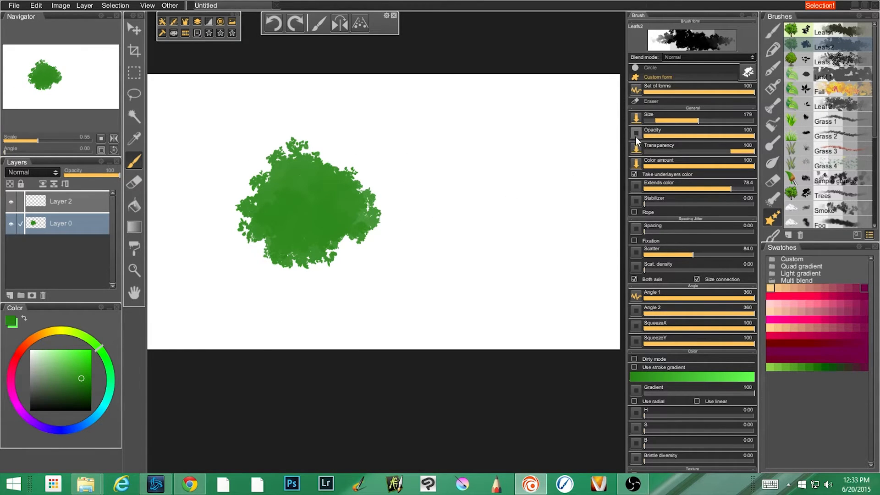
pyautogui.moveTo(463, 165)
pyautogui.mouseDown()
pyautogui.moveTo(452, 177)
pyautogui.moveTo(472, 173)
pyautogui.moveTo(444, 179)
pyautogui.moveTo(487, 176)
pyautogui.moveTo(447, 200)
pyautogui.moveTo(448, 263)
pyautogui.mouseUp()
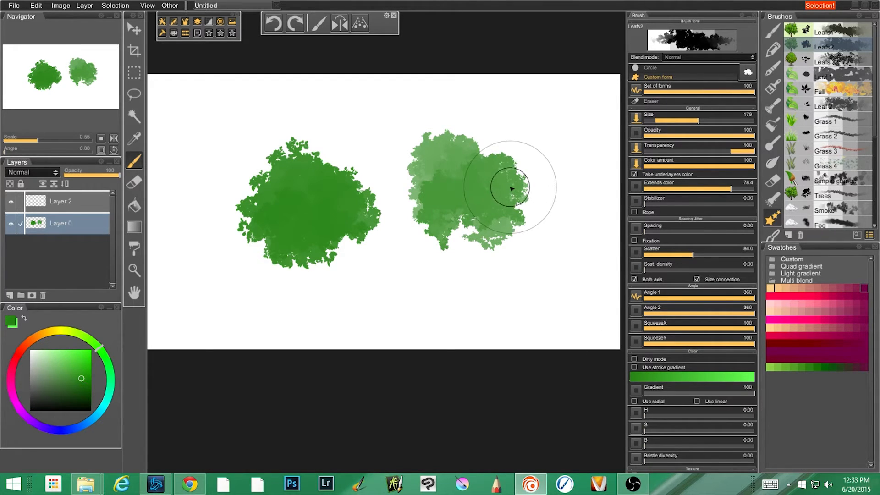
pyautogui.hotkey('ctrl', 'z')
pyautogui.hotkey('ctrl', 'z')
pyautogui.hotkey('ctrl', 'z')
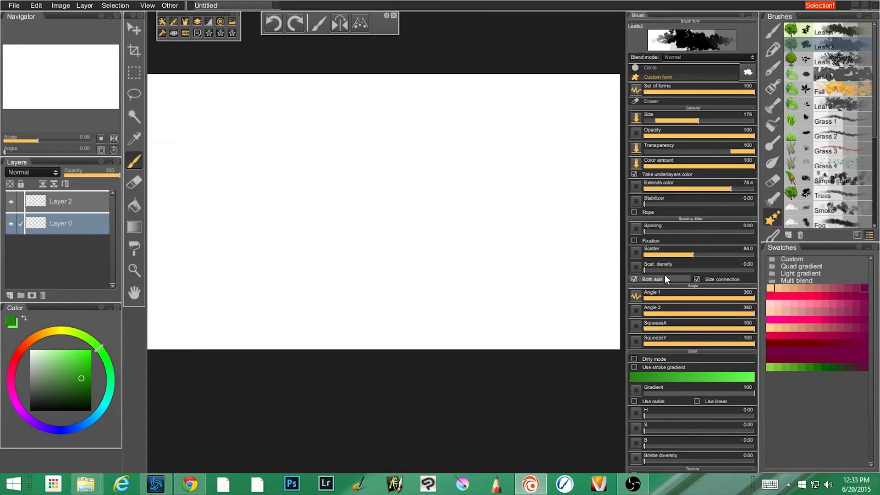
# Try the Leafs2 brush with a much higher Scatter and with Scatter at 32.2, painting test strokes with each.
pyautogui.moveTo(689, 254); pyautogui.dragTo(737, 255)
pyautogui.moveTo(412, 204)
pyautogui.mouseDown()
pyautogui.moveTo(374, 154)
pyautogui.moveTo(355, 194)
pyautogui.moveTo(409, 214)
pyautogui.moveTo(329, 218)
pyautogui.moveTo(379, 256)
pyautogui.moveTo(369, 186)
pyautogui.moveTo(385, 227)
pyautogui.moveTo(330, 250)
pyautogui.moveTo(384, 184)
pyautogui.moveTo(363, 236)
pyautogui.mouseUp()
pyautogui.click(680, 253)
pyautogui.moveTo(418, 210)
pyautogui.mouseDown()
pyautogui.moveTo(348, 197)
pyautogui.moveTo(387, 193)
pyautogui.moveTo(393, 216)
pyautogui.moveTo(414, 229)
pyautogui.mouseUp()
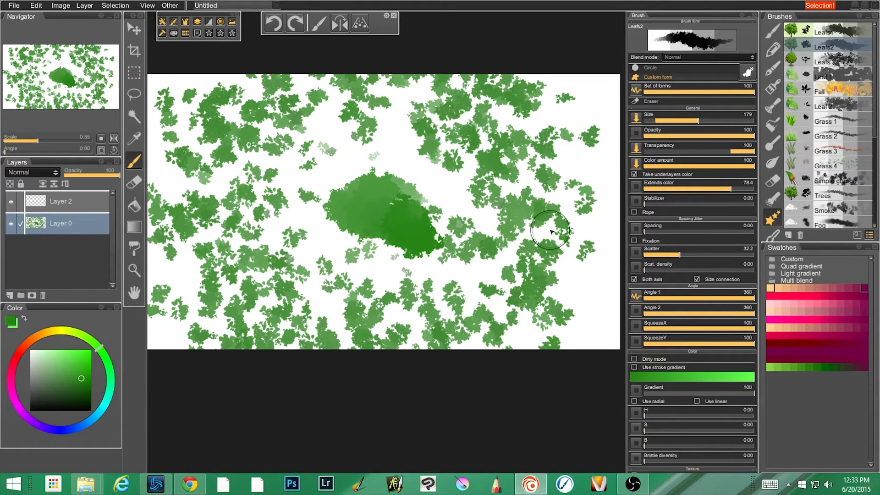
# Set the Leafs2 brush's Scatter to 78.8 and undo the scatter test strokes.
pyautogui.click(692, 254)
pyautogui.moveTo(376, 181)
pyautogui.mouseDown()
pyautogui.moveTo(387, 171)
pyautogui.moveTo(365, 175)
pyautogui.moveTo(284, 256)
pyautogui.moveTo(337, 275)
pyautogui.mouseUp()
pyautogui.hotkey('ctrl', 'z')
pyautogui.hotkey('ctrl', 'z')
pyautogui.hotkey('ctrl', 'z')
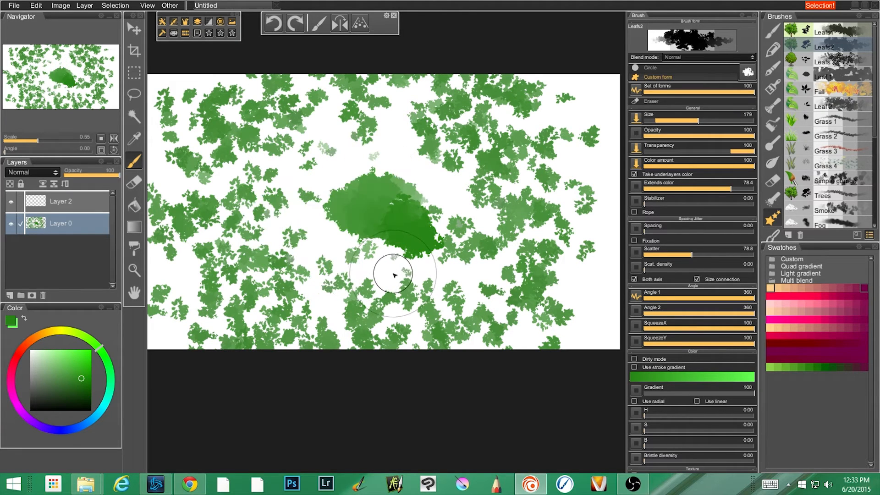
# Paint a dense dark green bush in the middle of the canvas with the Leafs2 brush.
pyautogui.moveTo(391, 187)
pyautogui.mouseDown()
pyautogui.moveTo(331, 203)
pyautogui.moveTo(394, 191)
pyautogui.moveTo(377, 196)
pyautogui.moveTo(393, 234)
pyautogui.mouseUp()
pyautogui.moveTo(358, 198)
pyautogui.mouseDown()
pyautogui.moveTo(320, 269)
pyautogui.moveTo(374, 259)
pyautogui.moveTo(403, 211)
pyautogui.moveTo(348, 249)
pyautogui.mouseUp()
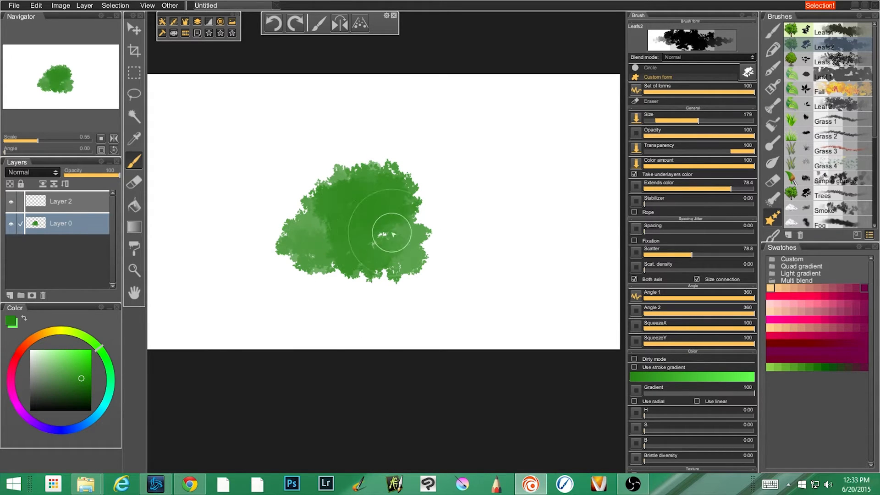
pyautogui.moveTo(398, 237); pyautogui.dragTo(422, 238)
pyautogui.moveTo(321, 202)
pyautogui.mouseDown()
pyautogui.moveTo(364, 175)
pyautogui.moveTo(319, 220)
pyautogui.moveTo(292, 189)
pyautogui.moveTo(295, 222)
pyautogui.moveTo(386, 195)
pyautogui.mouseUp()
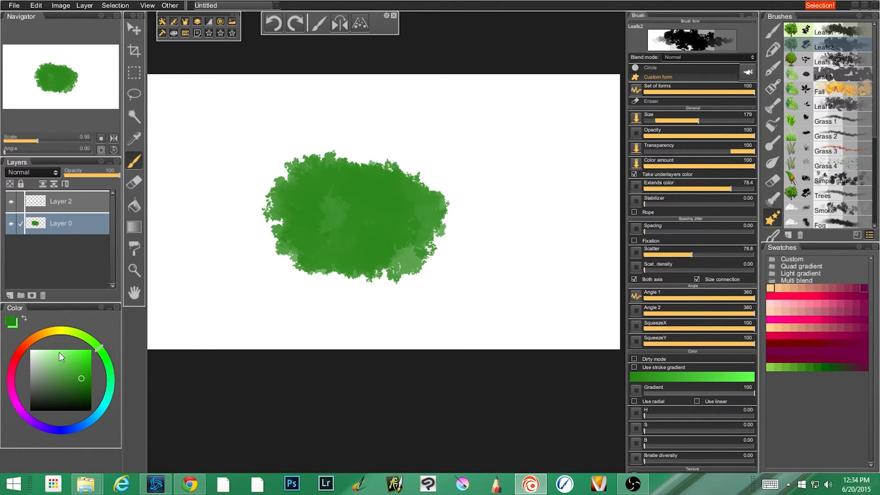
# Paint olive and light yellow foliage over the upper part of the green bush.
pyautogui.click(65, 333)
pyautogui.moveTo(303, 190); pyautogui.dragTo(298, 193)
pyautogui.moveTo(79, 351); pyautogui.dragTo(68, 355)
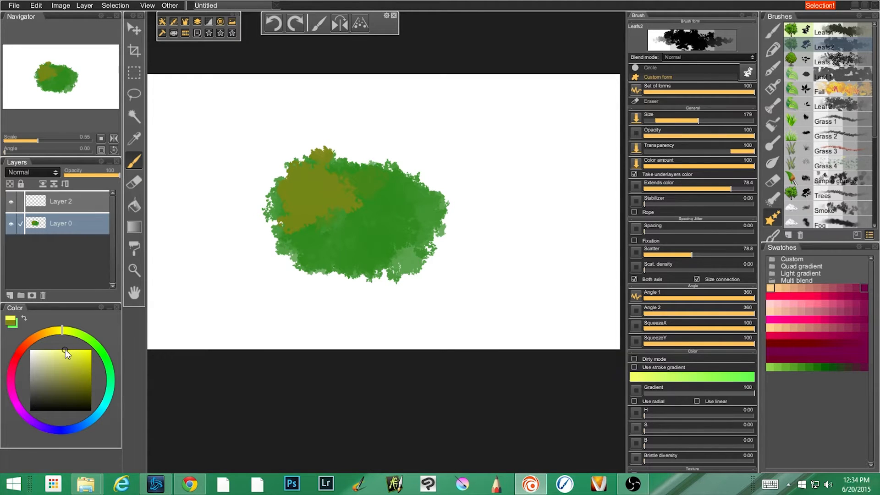
pyautogui.moveTo(365, 201)
pyautogui.mouseDown()
pyautogui.moveTo(334, 141)
pyautogui.moveTo(282, 248)
pyautogui.moveTo(338, 191)
pyautogui.moveTo(367, 214)
pyautogui.moveTo(334, 177)
pyautogui.moveTo(408, 232)
pyautogui.moveTo(389, 247)
pyautogui.mouseUp()
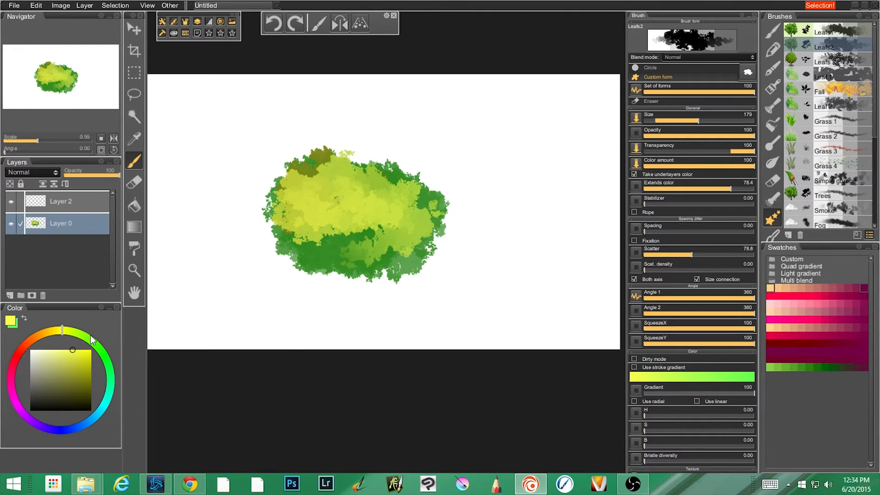
# Change the color to a saturated bright green and paint leaves over the bush's yellow area.
pyautogui.click(97, 355)
pyautogui.click(66, 378)
pyautogui.moveTo(365, 217)
pyautogui.mouseDown()
pyautogui.moveTo(330, 170)
pyautogui.moveTo(354, 202)
pyautogui.moveTo(311, 202)
pyautogui.moveTo(381, 254)
pyautogui.moveTo(384, 153)
pyautogui.mouseUp()
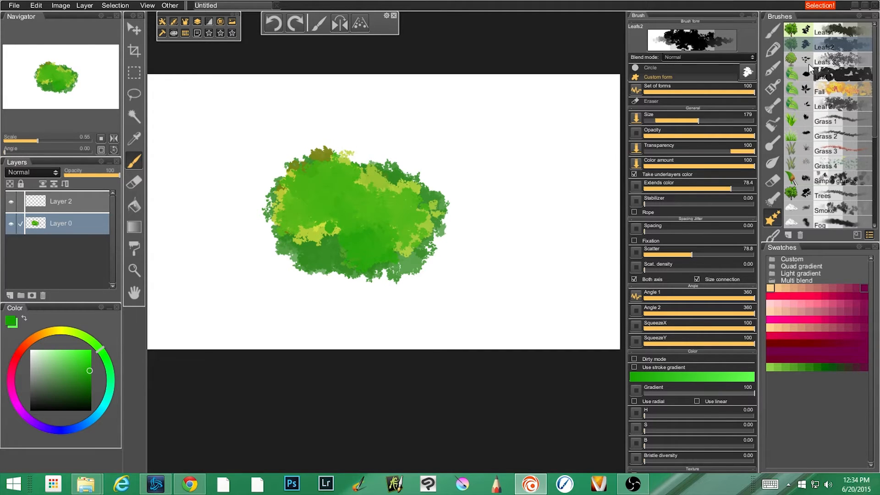
# Preview the Leafs 2, Leafs 3, Grunge 4 and Leafs 1 form sets in the brush form library and leave it.
pyautogui.click(746, 72)
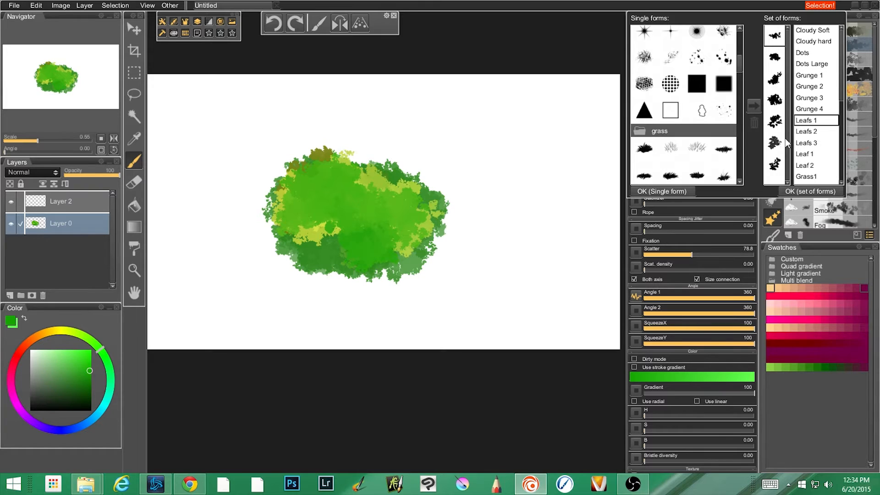
pyautogui.click(799, 132)
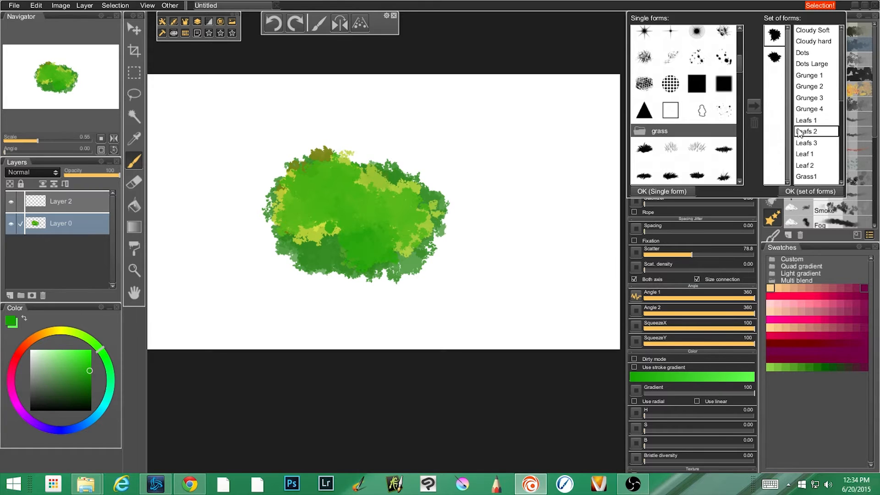
pyautogui.click(814, 145)
pyautogui.click(805, 111)
pyautogui.click(810, 119)
pyautogui.click(568, 104)
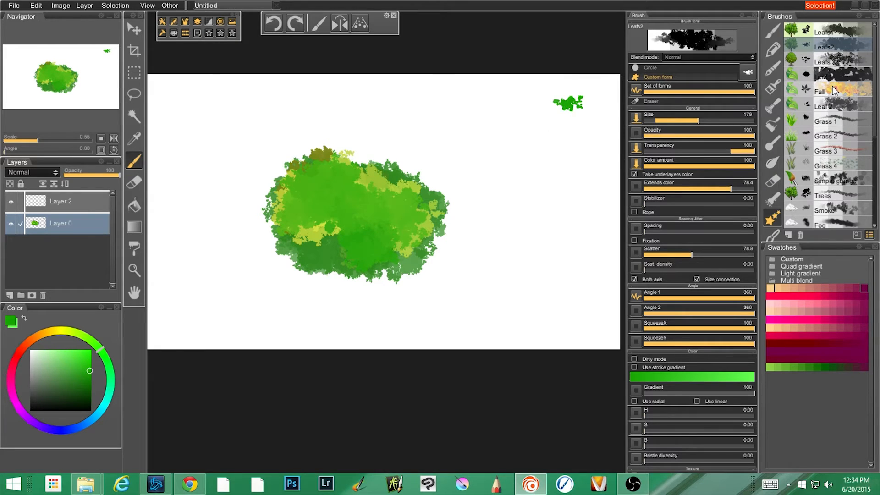
# Switch to the Leafs 3 brush, clear everything on Layer 0 and remove the selection.
pyautogui.click(829, 65)
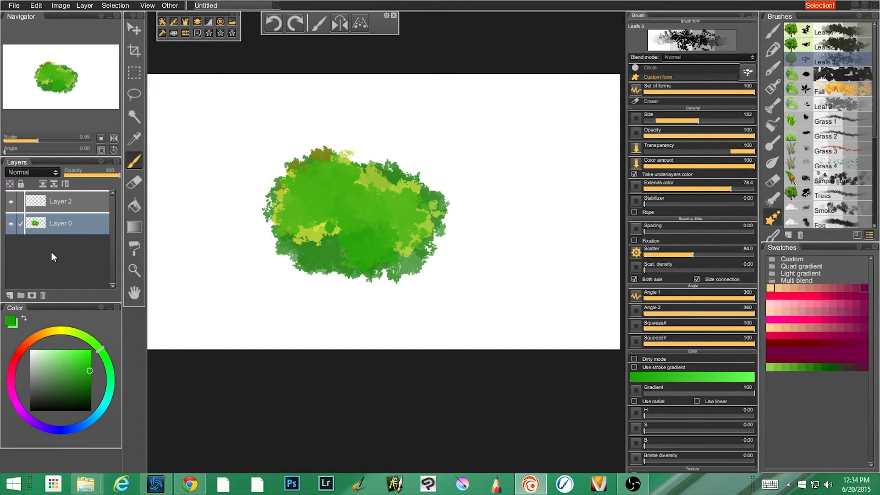
pyautogui.hotkey('ctrl', 'a')
pyautogui.press('Delete')
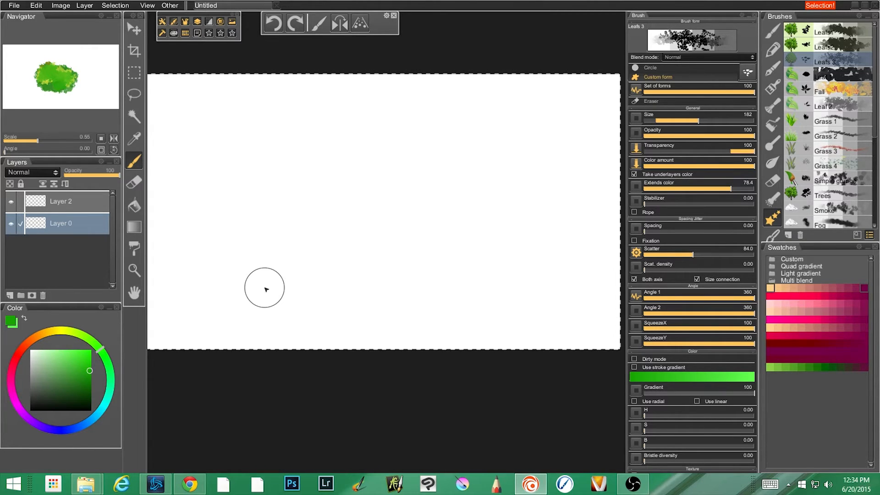
pyautogui.hotkey('ctrl', 'd')
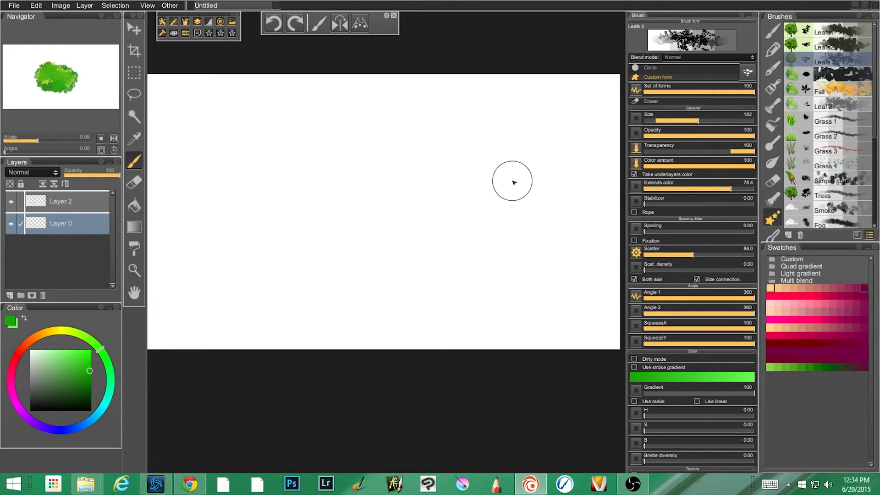
# Paint a green leafy bush on the canvas with the Leafs 3 brush, continuing over it in a darker green.
pyautogui.moveTo(416, 173); pyautogui.dragTo(365, 173)
pyautogui.moveTo(271, 160)
pyautogui.mouseDown()
pyautogui.moveTo(241, 240)
pyautogui.moveTo(281, 245)
pyautogui.moveTo(318, 200)
pyautogui.moveTo(308, 172)
pyautogui.moveTo(322, 249)
pyautogui.moveTo(344, 226)
pyautogui.moveTo(256, 171)
pyautogui.mouseUp()
pyautogui.click(77, 380)
pyautogui.moveTo(271, 237)
pyautogui.mouseDown()
pyautogui.moveTo(284, 200)
pyautogui.moveTo(277, 212)
pyautogui.moveTo(305, 236)
pyautogui.moveTo(328, 223)
pyautogui.moveTo(298, 170)
pyautogui.mouseUp()
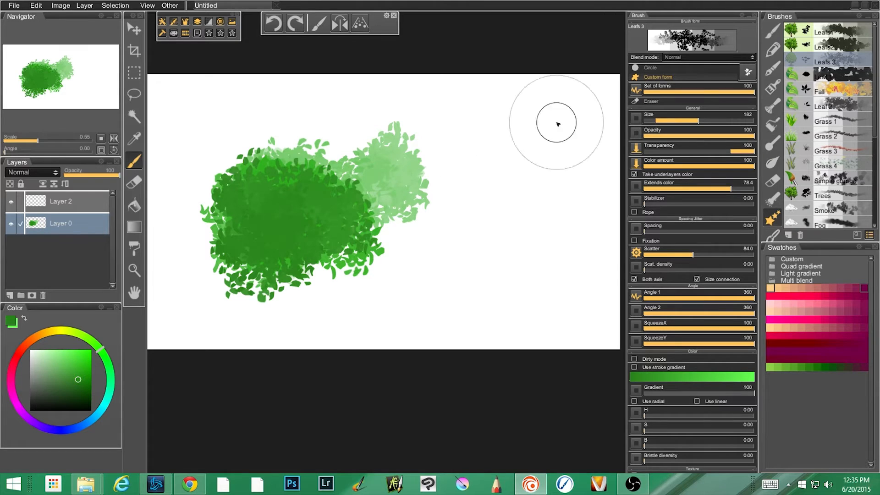
# View the Leafs 3 form set and undo all the foliage painted with that brush.
pyautogui.click(748, 72)
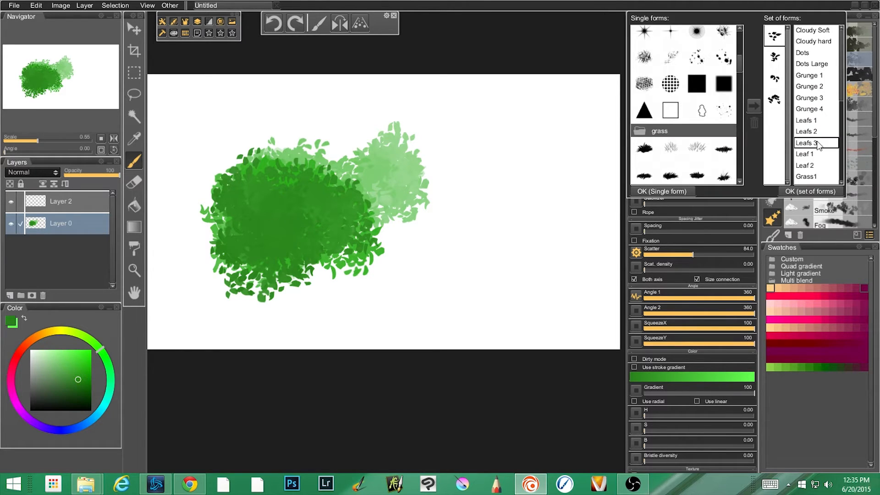
pyautogui.moveTo(466, 173)
pyautogui.mouseDown()
pyautogui.moveTo(450, 217)
pyautogui.moveTo(478, 211)
pyautogui.moveTo(470, 200)
pyautogui.moveTo(493, 187)
pyautogui.moveTo(462, 156)
pyautogui.mouseUp()
pyautogui.hotkey('ctrl', 'z')
pyautogui.hotkey('ctrl', 'z')
pyautogui.hotkey('ctrl', 'z')
pyautogui.hotkey('ctrl', 'z')
pyautogui.hotkey('ctrl', 'z')
pyautogui.hotkey('ctrl', 'z')
pyautogui.hotkey('ctrl', 'z')
pyautogui.hotkey('ctrl', 'z')
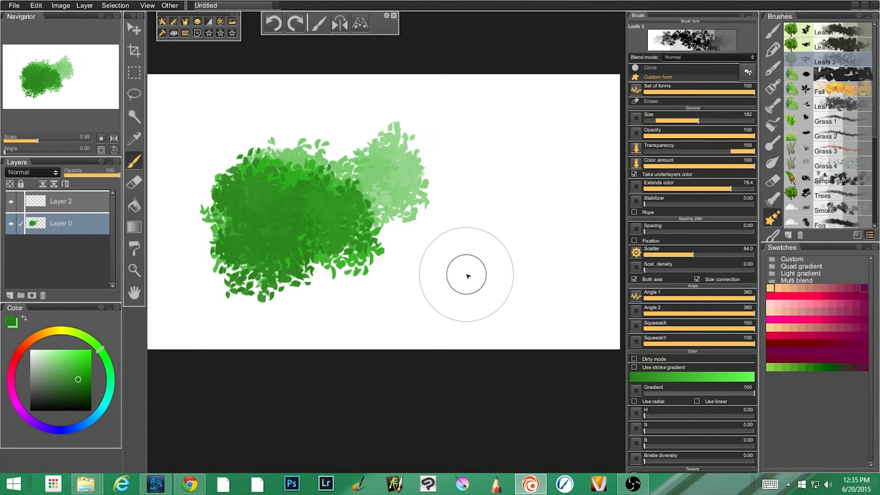
pyautogui.hotkey('ctrl', 'z')
pyautogui.hotkey('ctrl', 'z')
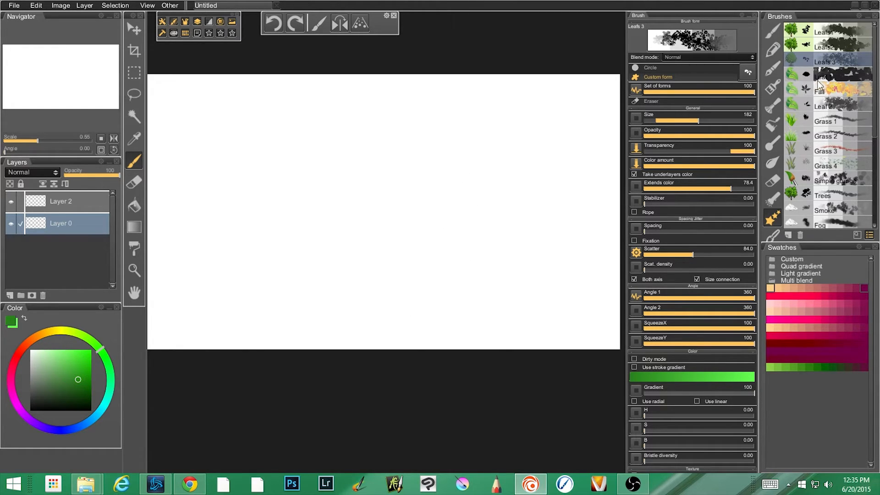
# Switch to the Leaf 1 brush, paint green test strokes across the canvas and undo them.
pyautogui.click(843, 76)
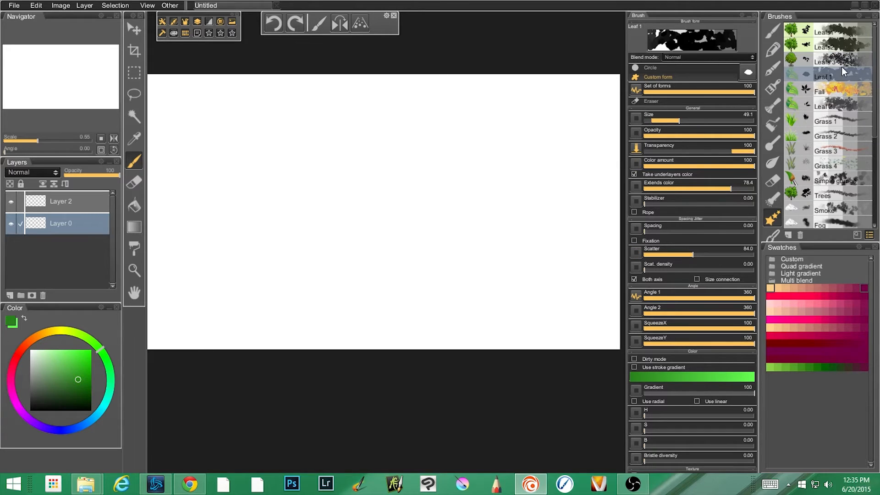
pyautogui.moveTo(422, 159)
pyautogui.mouseDown()
pyautogui.moveTo(366, 171)
pyautogui.moveTo(326, 228)
pyautogui.mouseUp()
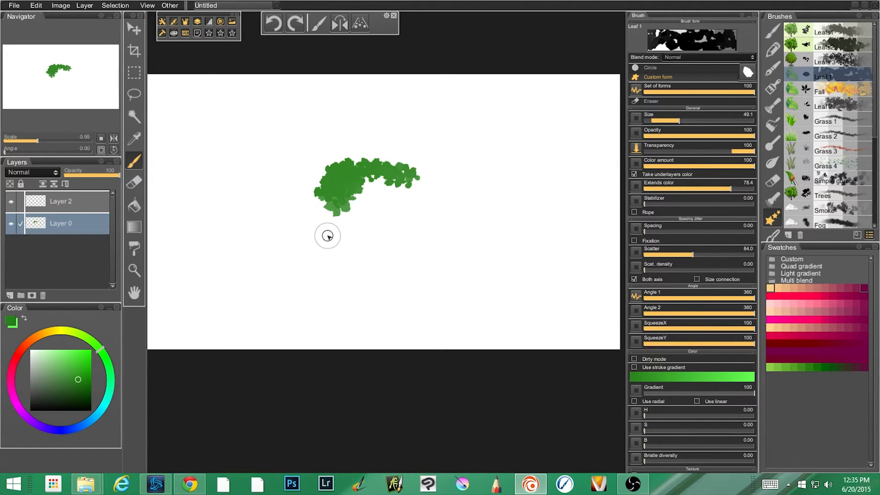
pyautogui.moveTo(238, 219)
pyautogui.mouseDown()
pyautogui.moveTo(271, 251)
pyautogui.moveTo(320, 264)
pyautogui.moveTo(420, 251)
pyautogui.moveTo(539, 177)
pyautogui.moveTo(506, 255)
pyautogui.moveTo(327, 299)
pyautogui.moveTo(347, 316)
pyautogui.moveTo(428, 298)
pyautogui.mouseUp()
pyautogui.hotkey('ctrl', 'z')
pyautogui.hotkey('ctrl', 'z')
# View the Leaf 1 form set, paint another patch of leaves near the canvas center and undo it.
pyautogui.click(747, 74)
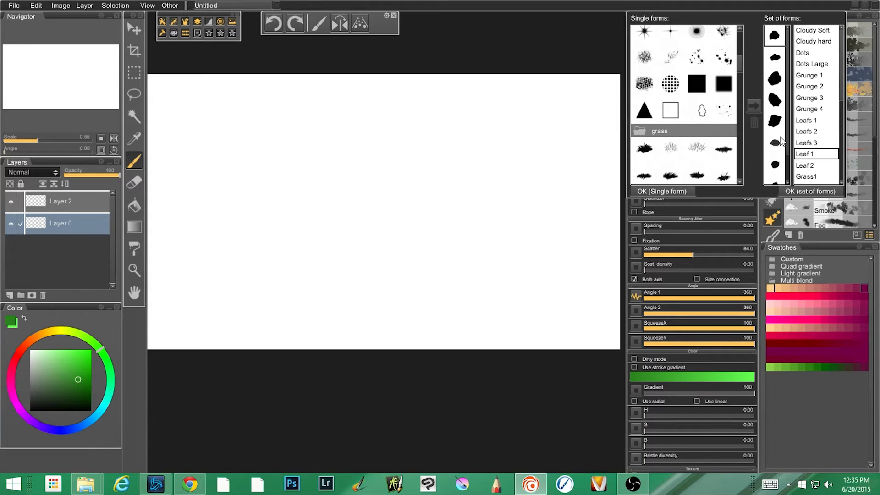
pyautogui.click(422, 219)
pyautogui.moveTo(311, 183)
pyautogui.mouseDown()
pyautogui.moveTo(389, 165)
pyautogui.moveTo(293, 222)
pyautogui.moveTo(362, 184)
pyautogui.moveTo(368, 191)
pyautogui.moveTo(338, 196)
pyautogui.moveTo(331, 214)
pyautogui.mouseUp()
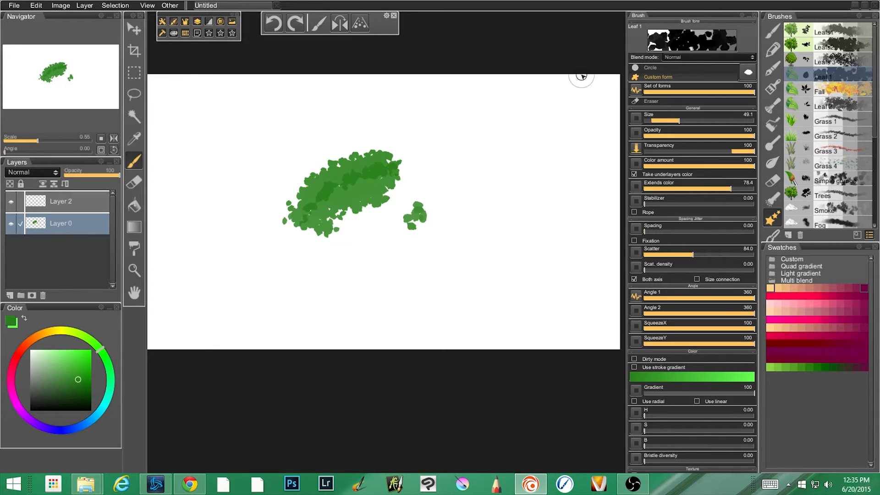
pyautogui.hotkey('ctrl', 'z')
pyautogui.hotkey('ctrl', 'z')
pyautogui.hotkey('ctrl', 'z')
# Switch to the Fall brush, paint autumn-colored test strokes and undo them.
pyautogui.click(843, 89)
pyautogui.click(773, 125)
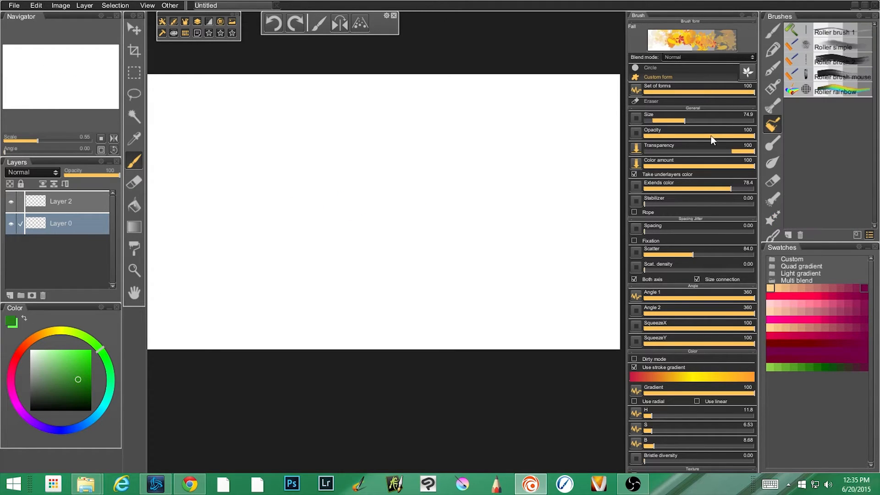
pyautogui.moveTo(364, 166)
pyautogui.mouseDown()
pyautogui.moveTo(270, 192)
pyautogui.moveTo(317, 221)
pyautogui.moveTo(306, 255)
pyautogui.moveTo(296, 257)
pyautogui.moveTo(346, 248)
pyautogui.mouseUp()
pyautogui.moveTo(390, 178)
pyautogui.mouseDown()
pyautogui.moveTo(268, 205)
pyautogui.moveTo(351, 174)
pyautogui.moveTo(398, 203)
pyautogui.moveTo(373, 215)
pyautogui.moveTo(370, 230)
pyautogui.moveTo(321, 215)
pyautogui.moveTo(330, 222)
pyautogui.moveTo(403, 169)
pyautogui.moveTo(331, 173)
pyautogui.moveTo(334, 193)
pyautogui.moveTo(396, 243)
pyautogui.moveTo(338, 251)
pyautogui.moveTo(428, 245)
pyautogui.moveTo(341, 246)
pyautogui.moveTo(446, 183)
pyautogui.moveTo(326, 128)
pyautogui.moveTo(257, 202)
pyautogui.mouseUp()
pyautogui.hotkey('ctrl', 'z')
pyautogui.hotkey('ctrl', 'z')
pyautogui.hotkey('ctrl', 'z')
# Turn on the perspective guides and paint a mound of orange autumn leaves rising from the canvas bottom toward the vanishing point.
pyautogui.click(358, 28)
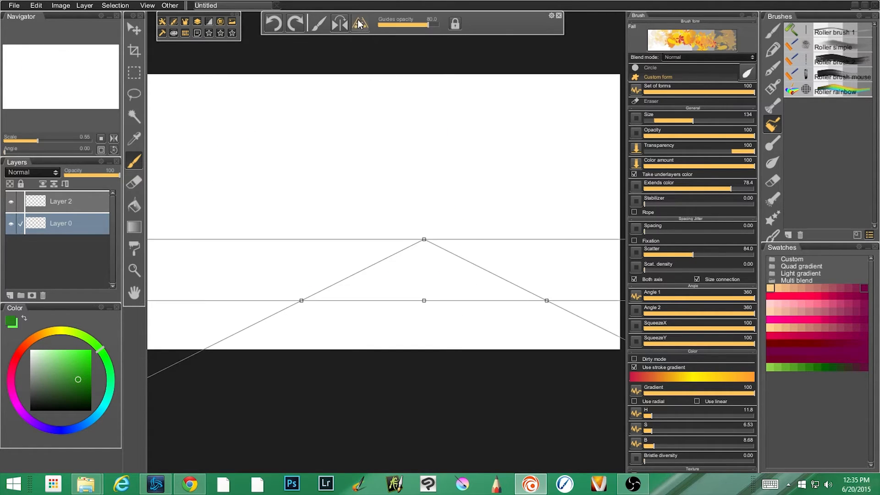
pyautogui.moveTo(373, 277)
pyautogui.mouseDown()
pyautogui.moveTo(304, 302)
pyautogui.moveTo(298, 291)
pyautogui.moveTo(349, 267)
pyautogui.moveTo(336, 288)
pyautogui.mouseUp()
pyautogui.hotkey('ctrl', 'z')
pyautogui.moveTo(282, 315)
pyautogui.mouseDown()
pyautogui.moveTo(349, 266)
pyautogui.moveTo(288, 300)
pyautogui.moveTo(335, 275)
pyautogui.moveTo(223, 309)
pyautogui.moveTo(280, 307)
pyautogui.moveTo(200, 313)
pyautogui.moveTo(311, 285)
pyautogui.moveTo(274, 291)
pyautogui.mouseUp()
pyautogui.moveTo(386, 258); pyautogui.dragTo(429, 259)
pyautogui.moveTo(483, 271)
pyautogui.mouseDown()
pyautogui.moveTo(574, 306)
pyautogui.moveTo(513, 303)
pyautogui.moveTo(559, 297)
pyautogui.moveTo(385, 307)
pyautogui.mouseUp()
pyautogui.moveTo(485, 282)
pyautogui.mouseDown()
pyautogui.moveTo(414, 288)
pyautogui.moveTo(438, 287)
pyautogui.moveTo(419, 260)
pyautogui.moveTo(390, 279)
pyautogui.moveTo(424, 278)
pyautogui.moveTo(341, 289)
pyautogui.moveTo(383, 288)
pyautogui.moveTo(318, 303)
pyautogui.moveTo(431, 316)
pyautogui.moveTo(291, 322)
pyautogui.moveTo(274, 327)
pyautogui.moveTo(301, 336)
pyautogui.moveTo(203, 342)
pyautogui.moveTo(211, 350)
pyautogui.moveTo(538, 352)
pyautogui.moveTo(260, 328)
pyautogui.moveTo(463, 333)
pyautogui.moveTo(456, 304)
pyautogui.moveTo(622, 336)
pyautogui.moveTo(548, 287)
pyautogui.moveTo(422, 283)
pyautogui.moveTo(410, 270)
pyautogui.moveTo(425, 260)
pyautogui.moveTo(206, 325)
pyautogui.mouseUp()
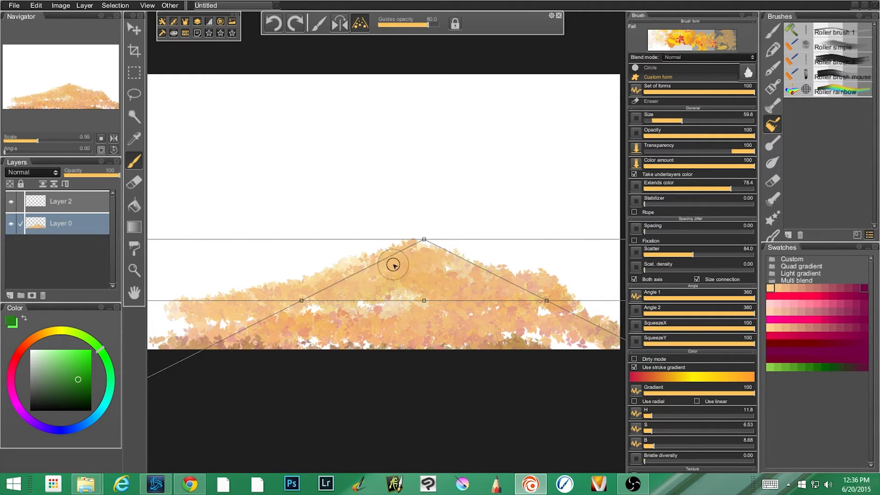
# Turn off the perspective guides and undo all the autumn leaf strokes.
pyautogui.click(362, 22)
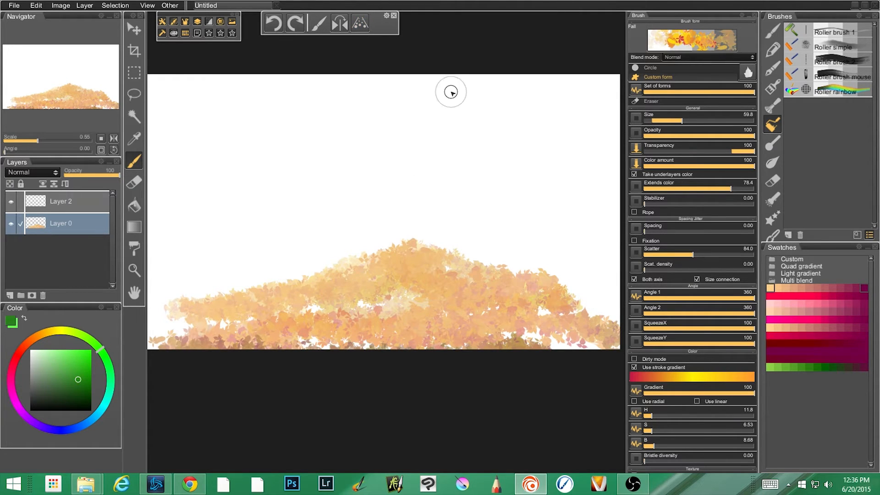
pyautogui.hotkey('ctrl', 'z')
pyautogui.hotkey('ctrl', 'z')
pyautogui.hotkey('ctrl', 'z')
pyautogui.hotkey('ctrl', 'z')
pyautogui.hotkey('ctrl', 'z')
pyautogui.hotkey('ctrl', 'z')
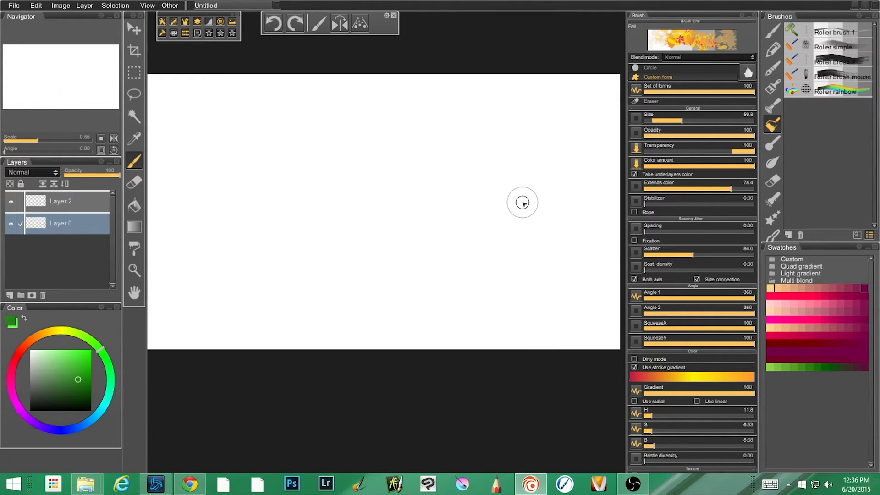
# Return to the foliage brushes, paint a green clump with the Leaf 2 brush at the canvas bottom and undo it.
pyautogui.click(772, 221)
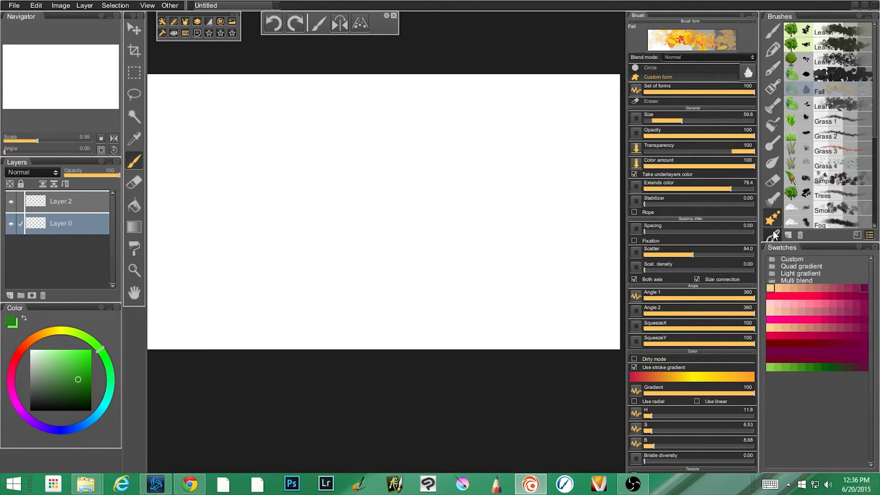
pyautogui.click(843, 105)
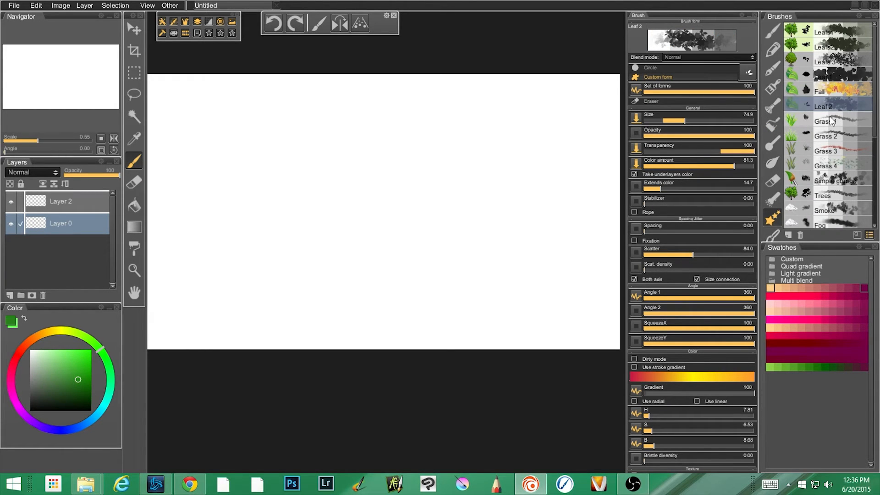
pyautogui.moveTo(344, 294)
pyautogui.mouseDown()
pyautogui.moveTo(350, 345)
pyautogui.moveTo(399, 340)
pyautogui.moveTo(377, 328)
pyautogui.moveTo(433, 327)
pyautogui.mouseUp()
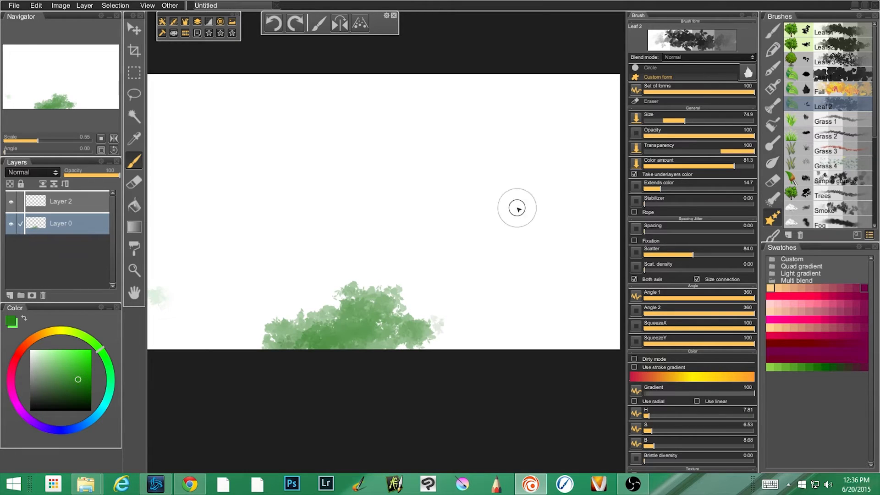
pyautogui.hotkey('ctrl', 'z')
# Paint layered pale to dark green grass across the lower canvas with the Grass 1 brush.
pyautogui.click(832, 122)
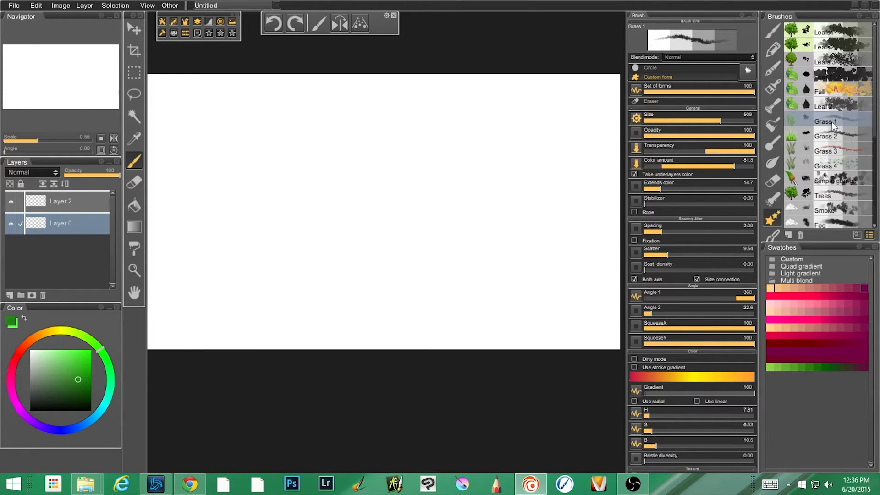
pyautogui.moveTo(239, 281)
pyautogui.mouseDown()
pyautogui.moveTo(261, 297)
pyautogui.moveTo(505, 303)
pyautogui.moveTo(321, 299)
pyautogui.moveTo(191, 311)
pyautogui.moveTo(252, 327)
pyautogui.moveTo(476, 341)
pyautogui.moveTo(514, 329)
pyautogui.moveTo(287, 342)
pyautogui.moveTo(202, 359)
pyautogui.moveTo(355, 350)
pyautogui.moveTo(541, 376)
pyautogui.moveTo(561, 348)
pyautogui.moveTo(455, 346)
pyautogui.moveTo(611, 320)
pyautogui.moveTo(587, 309)
pyautogui.moveTo(617, 328)
pyautogui.moveTo(107, 323)
pyautogui.moveTo(190, 349)
pyautogui.moveTo(171, 348)
pyautogui.moveTo(244, 339)
pyautogui.moveTo(167, 336)
pyautogui.moveTo(220, 346)
pyautogui.mouseUp()
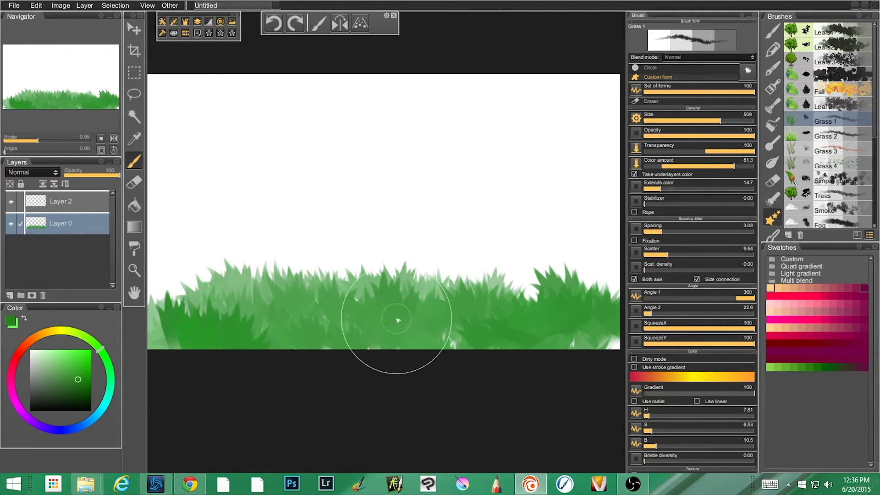
pyautogui.moveTo(465, 285)
pyautogui.mouseDown()
pyautogui.moveTo(606, 287)
pyautogui.moveTo(560, 275)
pyautogui.moveTo(619, 335)
pyautogui.moveTo(574, 291)
pyautogui.moveTo(425, 325)
pyautogui.mouseUp()
pyautogui.moveTo(409, 323)
pyautogui.mouseDown()
pyautogui.moveTo(187, 315)
pyautogui.moveTo(147, 324)
pyautogui.moveTo(429, 330)
pyautogui.moveTo(431, 262)
pyautogui.moveTo(423, 304)
pyautogui.moveTo(373, 338)
pyautogui.mouseUp()
pyautogui.moveTo(229, 354)
pyautogui.mouseDown()
pyautogui.moveTo(73, 389)
pyautogui.moveTo(85, 398)
pyautogui.moveTo(322, 330)
pyautogui.moveTo(522, 323)
pyautogui.moveTo(283, 345)
pyautogui.moveTo(107, 328)
pyautogui.moveTo(321, 349)
pyautogui.moveTo(567, 332)
pyautogui.moveTo(283, 348)
pyautogui.moveTo(365, 356)
pyautogui.moveTo(674, 305)
pyautogui.moveTo(545, 275)
pyautogui.moveTo(621, 275)
pyautogui.moveTo(500, 291)
pyautogui.moveTo(367, 279)
pyautogui.moveTo(379, 271)
pyautogui.moveTo(275, 273)
pyautogui.moveTo(307, 263)
pyautogui.moveTo(353, 268)
pyautogui.moveTo(184, 269)
pyautogui.moveTo(224, 281)
pyautogui.moveTo(297, 279)
pyautogui.moveTo(202, 292)
pyautogui.moveTo(606, 257)
pyautogui.moveTo(413, 267)
pyautogui.moveTo(504, 250)
pyautogui.moveTo(453, 264)
pyautogui.moveTo(536, 289)
pyautogui.moveTo(241, 319)
pyautogui.moveTo(174, 284)
pyautogui.mouseUp()
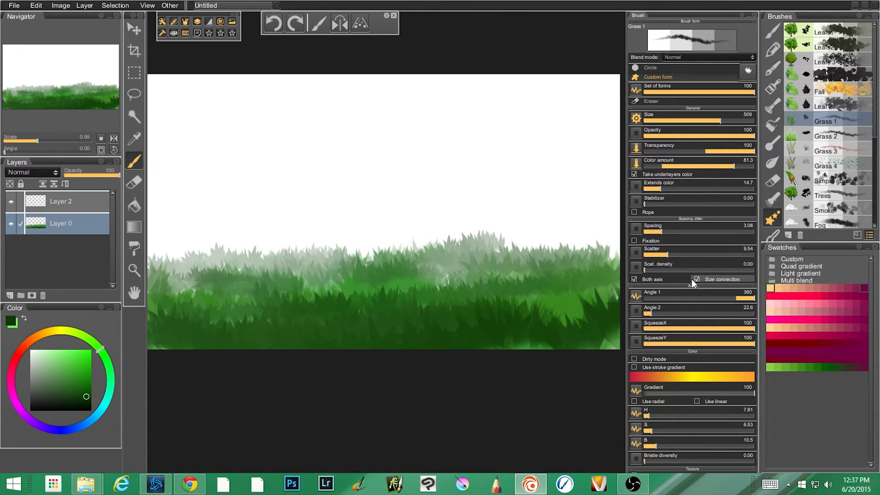
# Switch to the Grass 2 brush, clear everything on Layer 0 and remove the selection.
pyautogui.click(835, 138)
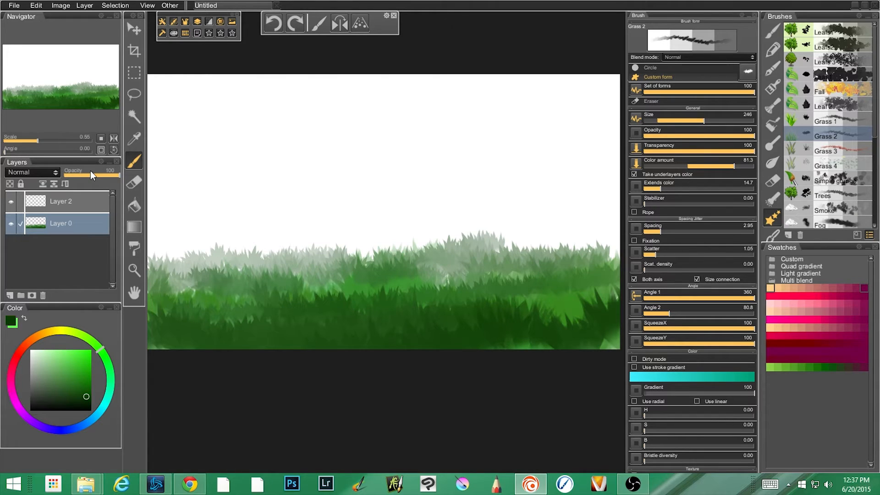
pyautogui.hotkey('ctrl', 'a')
pyautogui.press('Delete')
pyautogui.hotkey('ctrl', 'd')
# Paint curved dark green grass strokes with the Grass 2 brush and undo the last few in the upper and right areas.
pyautogui.moveTo(319, 325)
pyautogui.mouseDown()
pyautogui.moveTo(497, 351)
pyautogui.moveTo(426, 335)
pyautogui.moveTo(274, 328)
pyautogui.moveTo(329, 290)
pyautogui.moveTo(461, 292)
pyautogui.moveTo(357, 305)
pyautogui.moveTo(442, 308)
pyautogui.moveTo(355, 303)
pyautogui.mouseUp()
pyautogui.moveTo(512, 287)
pyautogui.mouseDown()
pyautogui.moveTo(497, 315)
pyautogui.moveTo(518, 339)
pyautogui.moveTo(451, 282)
pyautogui.mouseUp()
pyautogui.moveTo(441, 248)
pyautogui.mouseDown()
pyautogui.moveTo(464, 228)
pyautogui.moveTo(384, 216)
pyautogui.moveTo(388, 228)
pyautogui.moveTo(391, 204)
pyautogui.mouseUp()
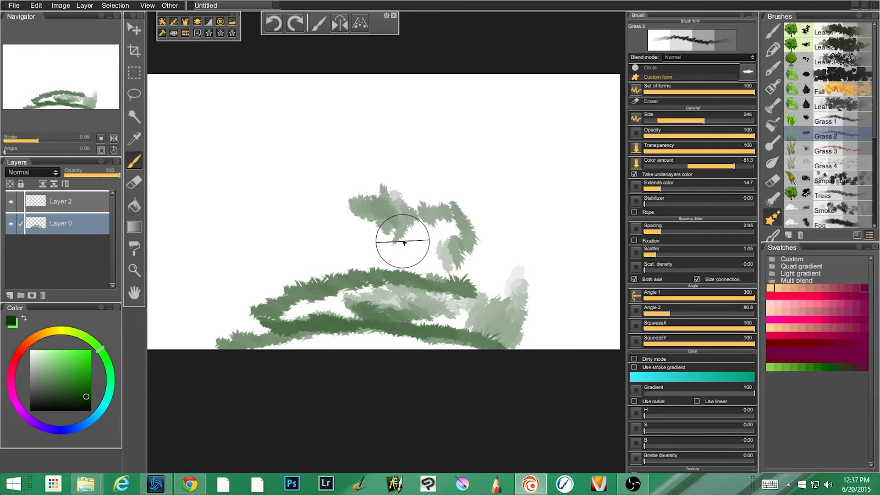
pyautogui.moveTo(404, 243)
pyautogui.mouseDown()
pyautogui.moveTo(457, 243)
pyautogui.moveTo(335, 251)
pyautogui.moveTo(296, 236)
pyautogui.moveTo(379, 241)
pyautogui.moveTo(281, 233)
pyautogui.moveTo(239, 198)
pyautogui.moveTo(284, 164)
pyautogui.moveTo(372, 150)
pyautogui.moveTo(561, 171)
pyautogui.moveTo(521, 301)
pyautogui.moveTo(572, 235)
pyautogui.mouseUp()
pyautogui.hotkey('ctrl', 'z')
pyautogui.hotkey('ctrl', 'z')
pyautogui.hotkey('ctrl', 'z')
pyautogui.hotkey('ctrl', 'z')
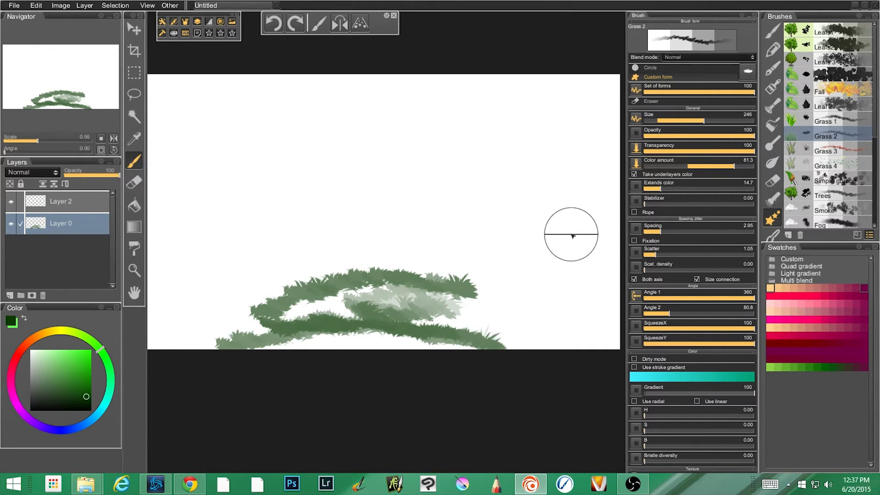
# Paint red grass on a cleared canvas with the Grass 3 brush, viewing its form set between strokes.
pyautogui.click(830, 150)
pyautogui.moveTo(436, 240)
pyautogui.mouseDown()
pyautogui.moveTo(207, 294)
pyautogui.moveTo(337, 298)
pyautogui.moveTo(403, 265)
pyautogui.moveTo(338, 276)
pyautogui.moveTo(562, 309)
pyautogui.moveTo(407, 290)
pyautogui.moveTo(362, 329)
pyautogui.moveTo(252, 306)
pyautogui.moveTo(286, 311)
pyautogui.moveTo(326, 296)
pyautogui.moveTo(283, 311)
pyautogui.moveTo(466, 350)
pyautogui.moveTo(426, 359)
pyautogui.moveTo(501, 279)
pyautogui.mouseUp()
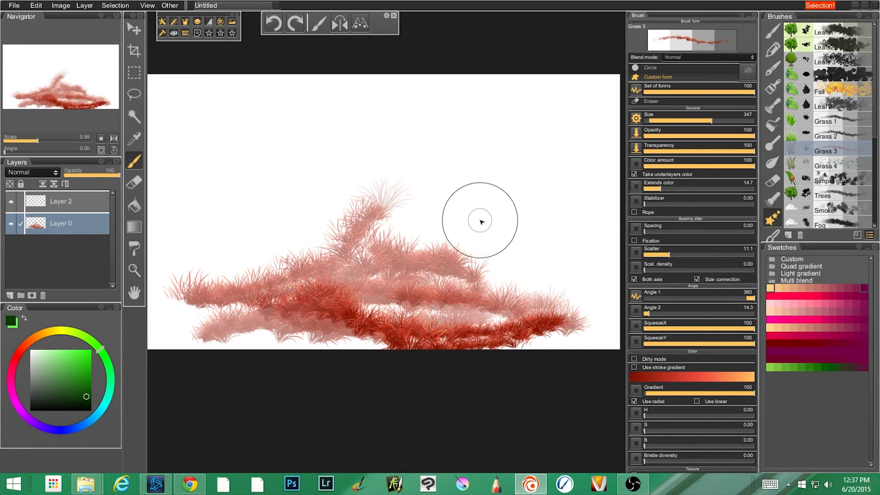
pyautogui.click(748, 70)
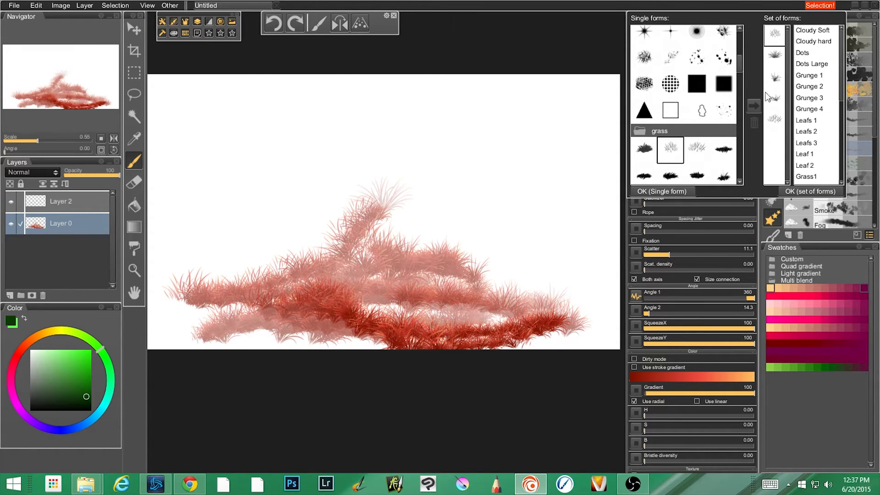
pyautogui.moveTo(493, 197)
pyautogui.mouseDown()
pyautogui.moveTo(549, 232)
pyautogui.moveTo(561, 224)
pyautogui.moveTo(530, 221)
pyautogui.moveTo(550, 224)
pyautogui.mouseUp()
pyautogui.click(746, 70)
pyautogui.moveTo(499, 158)
pyautogui.mouseDown()
pyautogui.moveTo(487, 151)
pyautogui.moveTo(486, 161)
pyautogui.moveTo(444, 176)
pyautogui.moveTo(461, 178)
pyautogui.mouseUp()
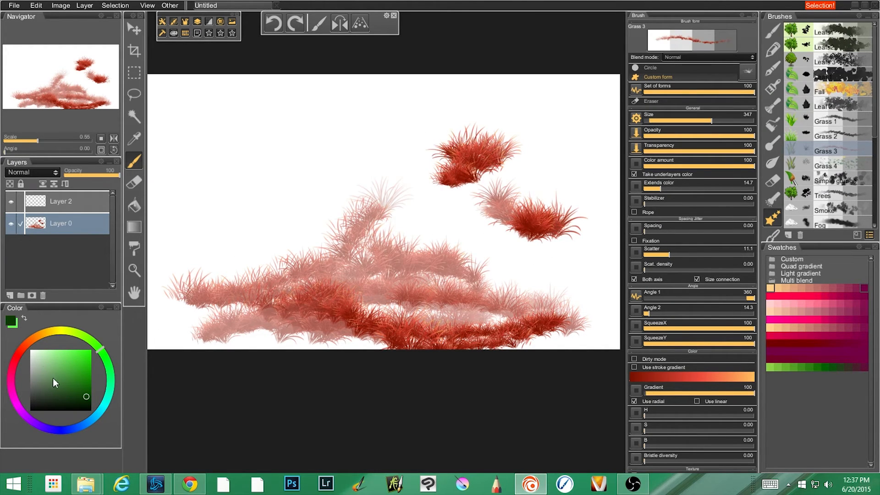
# Change the color to a medium green and paint a test grass tuft in the canvas's upper left area.
pyautogui.moveTo(68, 364); pyautogui.dragTo(77, 367)
pyautogui.moveTo(277, 157)
pyautogui.mouseDown()
pyautogui.moveTo(324, 159)
pyautogui.moveTo(355, 177)
pyautogui.mouseUp()
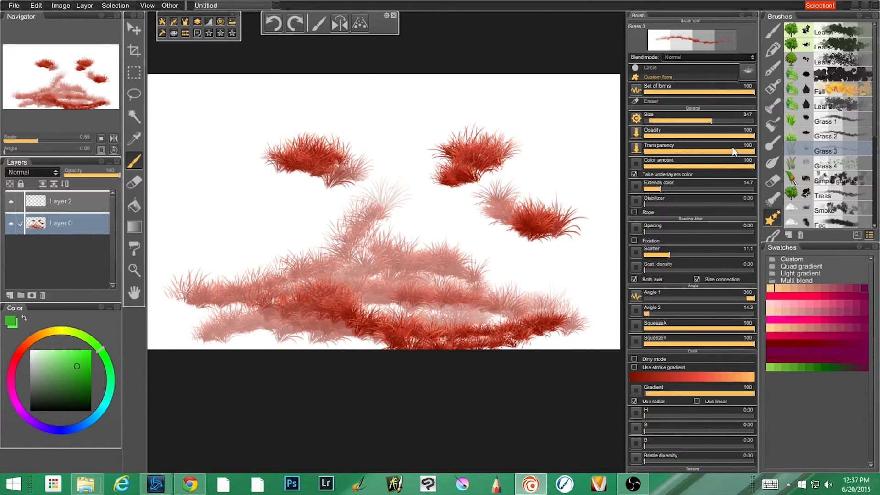
# Turn off the radial gradient, turn on the stroke gradient and paint orange grass through the middle of the canvas.
pyautogui.click(634, 401)
pyautogui.click(634, 367)
pyautogui.moveTo(400, 184)
pyautogui.mouseDown()
pyautogui.moveTo(456, 219)
pyautogui.moveTo(457, 250)
pyautogui.moveTo(552, 248)
pyautogui.mouseUp()
# Paint plain green grass with the stroke gradient off, and red grass with the radial gradient back on.
pyautogui.click(634, 367)
pyautogui.moveTo(326, 263)
pyautogui.mouseDown()
pyautogui.moveTo(163, 262)
pyautogui.moveTo(261, 250)
pyautogui.moveTo(202, 266)
pyautogui.moveTo(391, 318)
pyautogui.moveTo(386, 346)
pyautogui.moveTo(321, 320)
pyautogui.moveTo(187, 353)
pyautogui.moveTo(519, 355)
pyautogui.moveTo(504, 343)
pyautogui.moveTo(589, 304)
pyautogui.mouseUp()
pyautogui.click(634, 402)
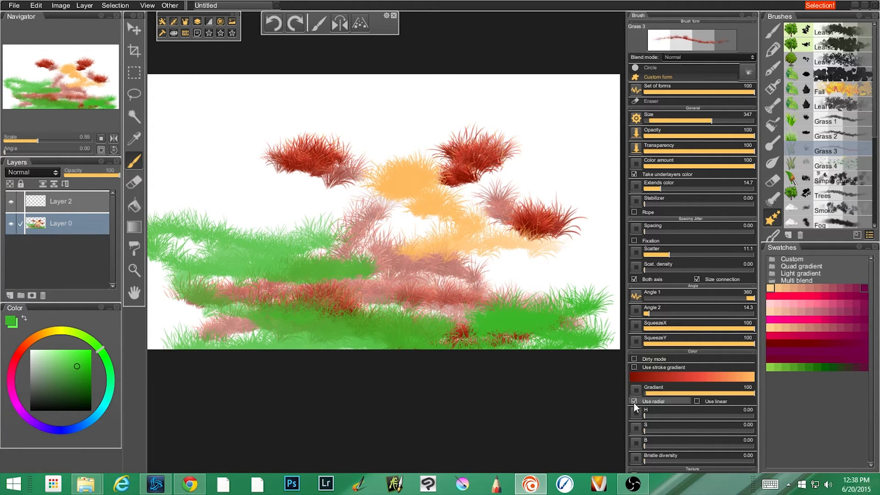
pyautogui.moveTo(379, 275)
pyautogui.mouseDown()
pyautogui.moveTo(260, 255)
pyautogui.moveTo(259, 203)
pyautogui.moveTo(550, 202)
pyautogui.moveTo(527, 261)
pyautogui.moveTo(452, 294)
pyautogui.moveTo(577, 315)
pyautogui.mouseUp()
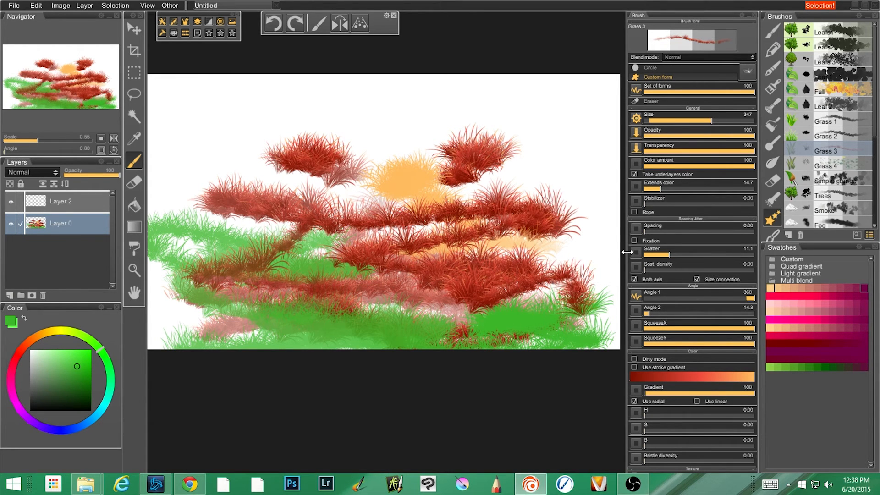
# Switch to the Grass 4 brush, clear everything on Layer 0 and remove the selection.
pyautogui.click(837, 164)
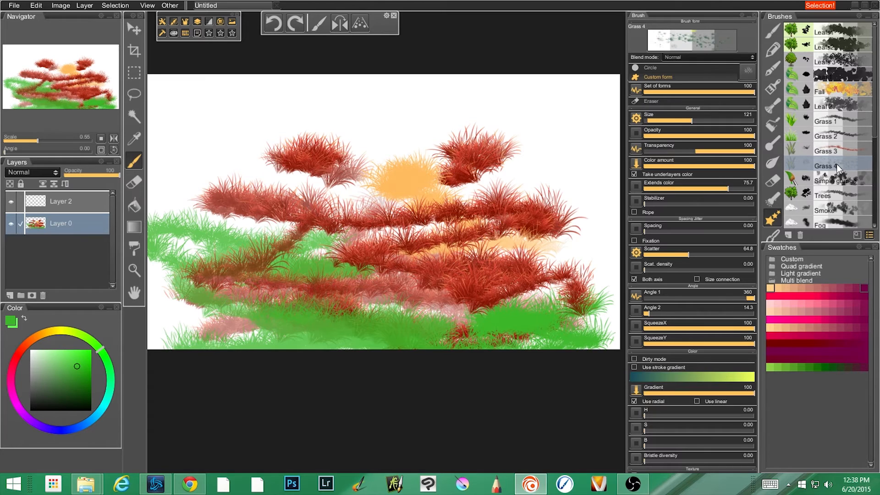
pyautogui.hotkey('ctrl', 'a')
pyautogui.press('Delete')
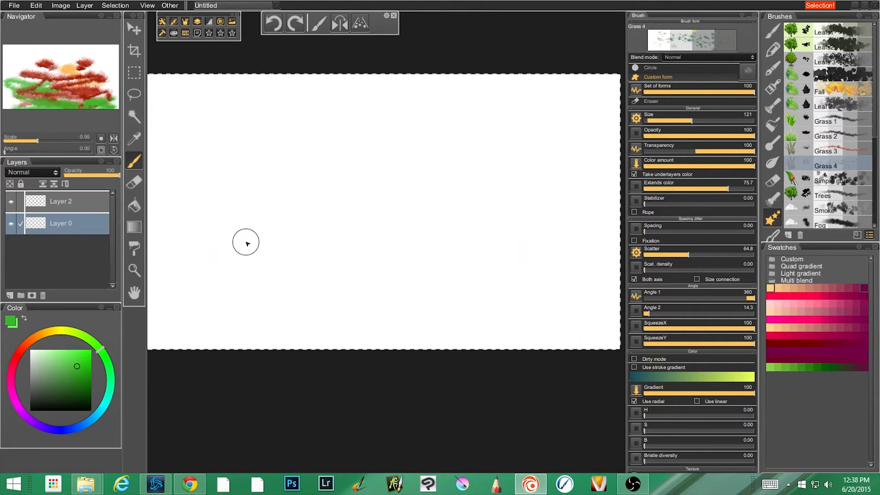
pyautogui.hotkey('ctrl', 's')
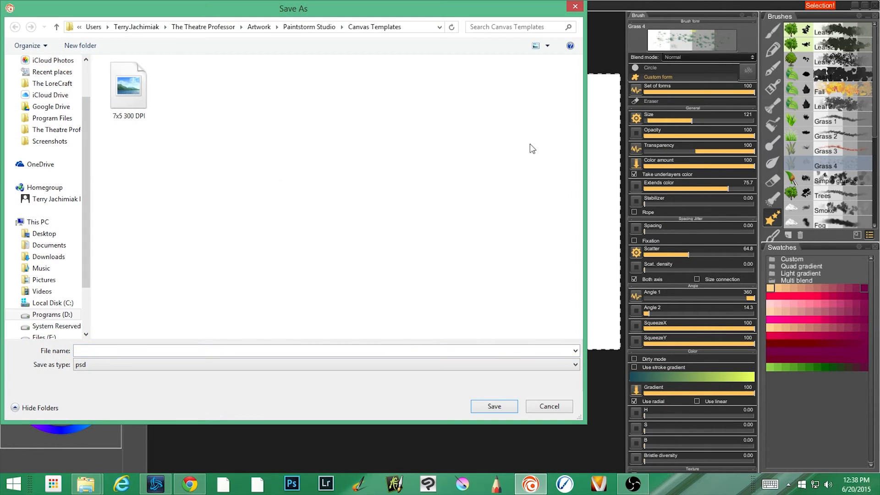
pyautogui.click(574, 7)
# Paint blue-green grass along the canvas bottom with the Grass 4 brush, enlarging the brush size to 243.
pyautogui.moveTo(392, 318)
pyautogui.mouseDown()
pyautogui.moveTo(266, 332)
pyautogui.moveTo(469, 330)
pyautogui.moveTo(278, 310)
pyautogui.moveTo(431, 303)
pyautogui.moveTo(350, 308)
pyautogui.moveTo(417, 297)
pyautogui.moveTo(545, 305)
pyautogui.moveTo(434, 322)
pyautogui.moveTo(519, 316)
pyautogui.moveTo(463, 300)
pyautogui.moveTo(603, 312)
pyautogui.moveTo(470, 335)
pyautogui.moveTo(488, 356)
pyautogui.moveTo(362, 342)
pyautogui.mouseUp()
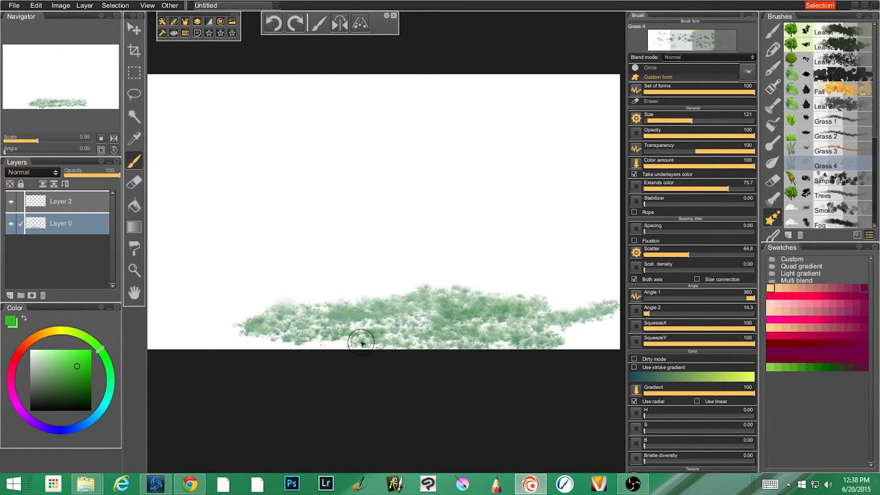
pyautogui.moveTo(280, 361); pyautogui.dragTo(320, 341)
pyautogui.moveTo(389, 316)
pyautogui.mouseDown()
pyautogui.moveTo(242, 336)
pyautogui.moveTo(279, 346)
pyautogui.moveTo(263, 332)
pyautogui.moveTo(275, 350)
pyautogui.moveTo(231, 341)
pyautogui.moveTo(171, 350)
pyautogui.moveTo(593, 345)
pyautogui.moveTo(615, 334)
pyautogui.moveTo(573, 318)
pyautogui.moveTo(582, 318)
pyautogui.moveTo(574, 344)
pyautogui.moveTo(616, 317)
pyautogui.moveTo(560, 305)
pyautogui.moveTo(605, 293)
pyautogui.moveTo(492, 300)
pyautogui.moveTo(619, 305)
pyautogui.moveTo(552, 323)
pyautogui.moveTo(157, 325)
pyautogui.moveTo(211, 337)
pyautogui.mouseUp()
pyautogui.moveTo(150, 340)
pyautogui.mouseDown()
pyautogui.moveTo(353, 350)
pyautogui.moveTo(236, 349)
pyautogui.moveTo(501, 318)
pyautogui.moveTo(444, 325)
pyautogui.moveTo(373, 294)
pyautogui.moveTo(172, 344)
pyautogui.moveTo(390, 337)
pyautogui.mouseUp()
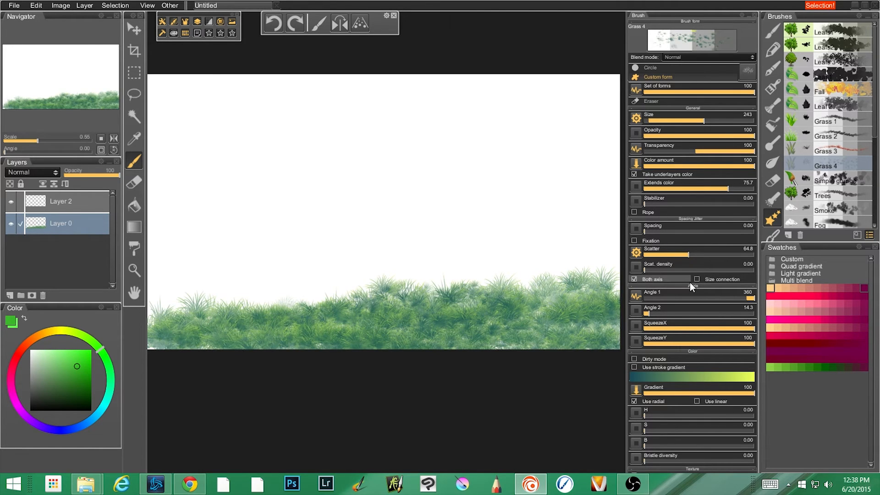
# Undo the Grass 4 strokes and clear the restored grass painting from Layer 0.
pyautogui.hotkey('ctrl', 'z')
pyautogui.hotkey('ctrl', 'z')
pyautogui.hotkey('ctrl', 'z')
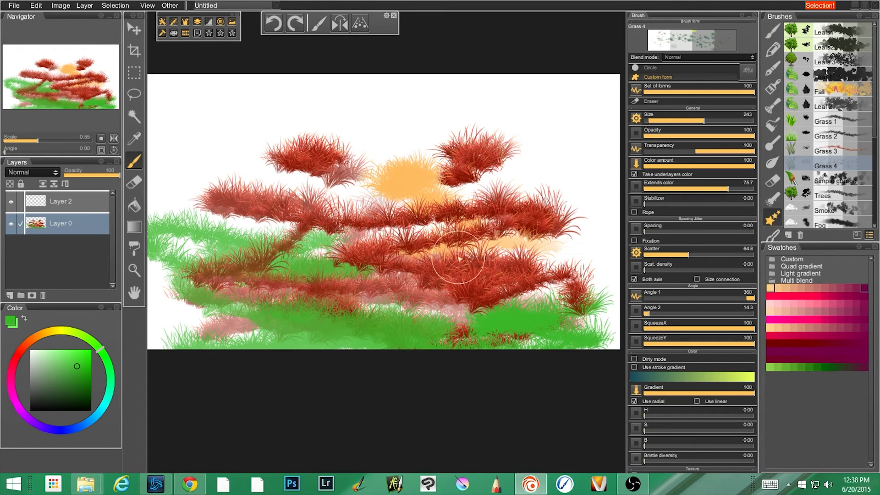
pyautogui.hotkey('ctrl', 'a')
pyautogui.press('Delete')
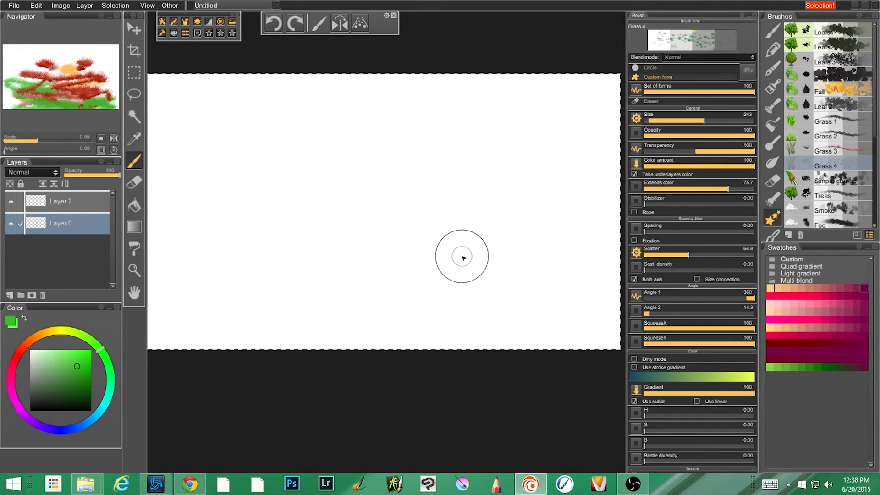
# Remove the selection and paint green foliage along the canvas bottom with the Simple grunge brush.
pyautogui.hotkey('ctrl', 'd')
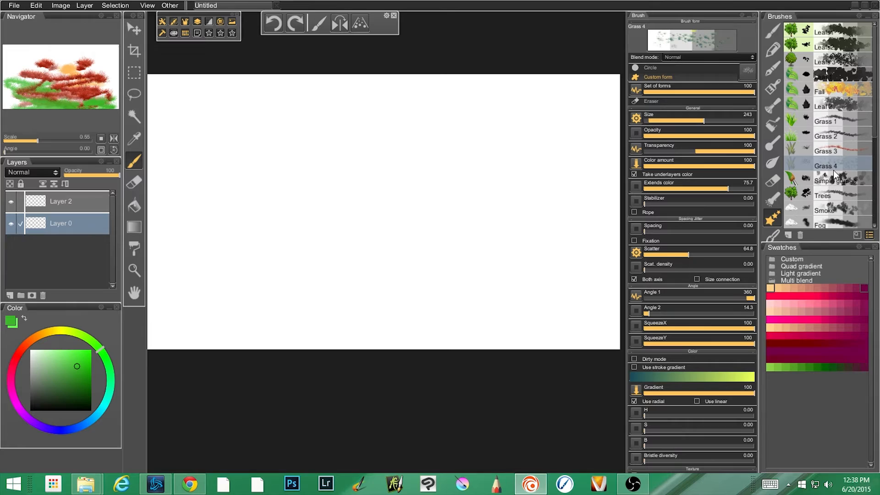
pyautogui.click(835, 181)
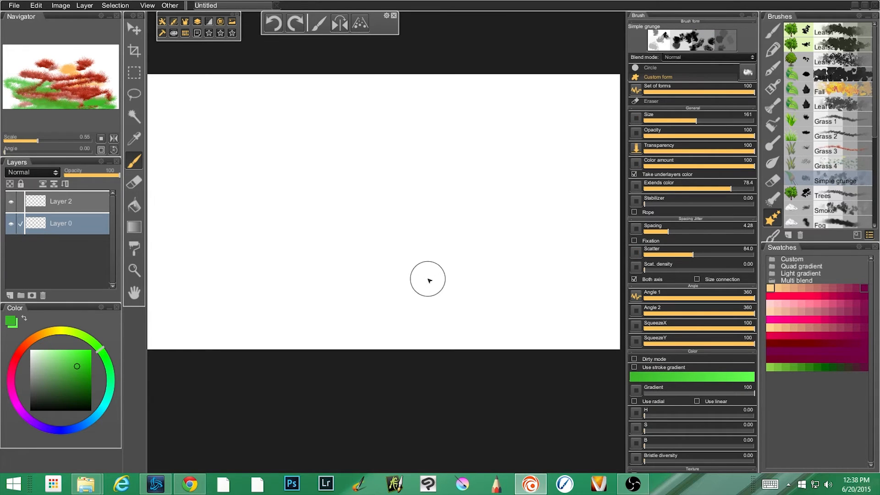
pyautogui.moveTo(434, 292)
pyautogui.mouseDown()
pyautogui.moveTo(397, 320)
pyautogui.moveTo(479, 336)
pyautogui.moveTo(413, 336)
pyautogui.moveTo(580, 330)
pyautogui.mouseUp()
pyautogui.moveTo(351, 364)
pyautogui.mouseDown()
pyautogui.moveTo(503, 336)
pyautogui.moveTo(452, 340)
pyautogui.moveTo(482, 352)
pyautogui.moveTo(633, 348)
pyautogui.moveTo(540, 351)
pyautogui.moveTo(594, 322)
pyautogui.mouseUp()
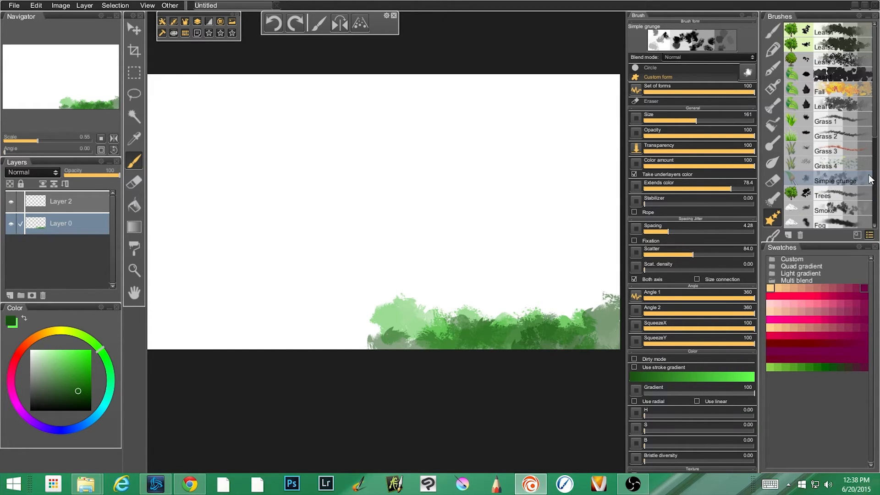
pyautogui.moveTo(388, 369)
pyautogui.mouseDown()
pyautogui.moveTo(284, 353)
pyautogui.moveTo(418, 353)
pyautogui.moveTo(337, 349)
pyautogui.moveTo(367, 330)
pyautogui.moveTo(235, 326)
pyautogui.moveTo(278, 354)
pyautogui.moveTo(390, 323)
pyautogui.moveTo(400, 327)
pyautogui.moveTo(202, 339)
pyautogui.mouseUp()
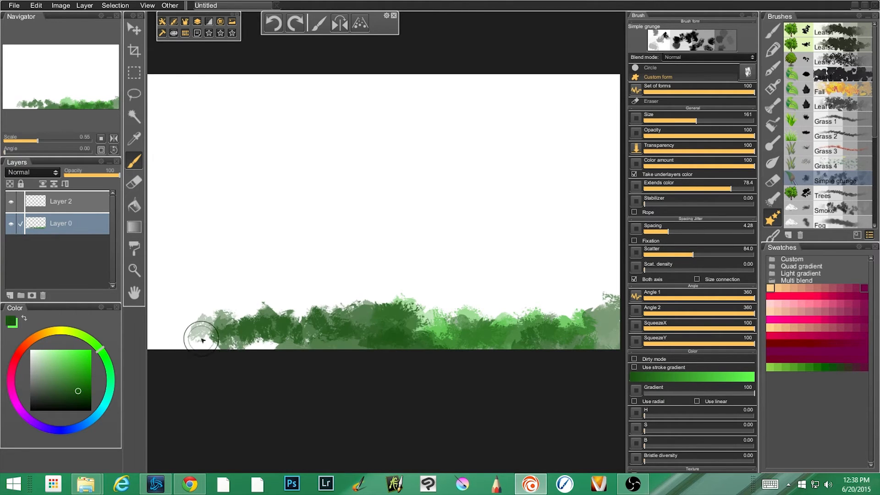
pyautogui.moveTo(290, 348); pyautogui.dragTo(378, 275)
# Check the brush's form set, and compare a curved green stroke painted with Rope on against one with Rope off.
pyautogui.click(748, 70)
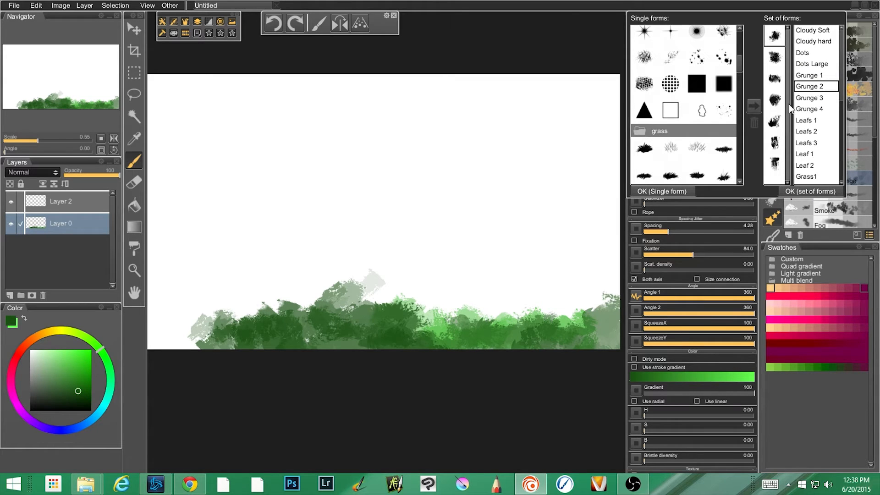
pyautogui.click(706, 209)
pyautogui.click(635, 211)
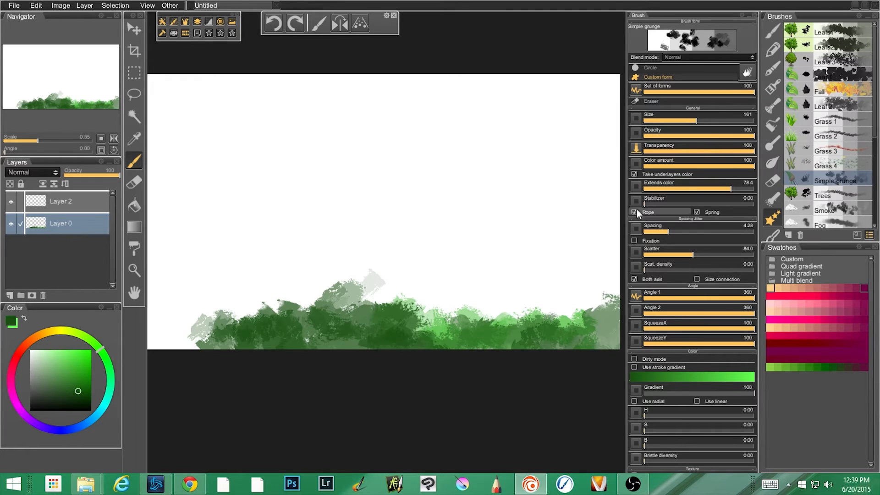
pyautogui.moveTo(245, 181)
pyautogui.mouseDown()
pyautogui.moveTo(416, 142)
pyautogui.moveTo(504, 317)
pyautogui.moveTo(518, 321)
pyautogui.mouseUp()
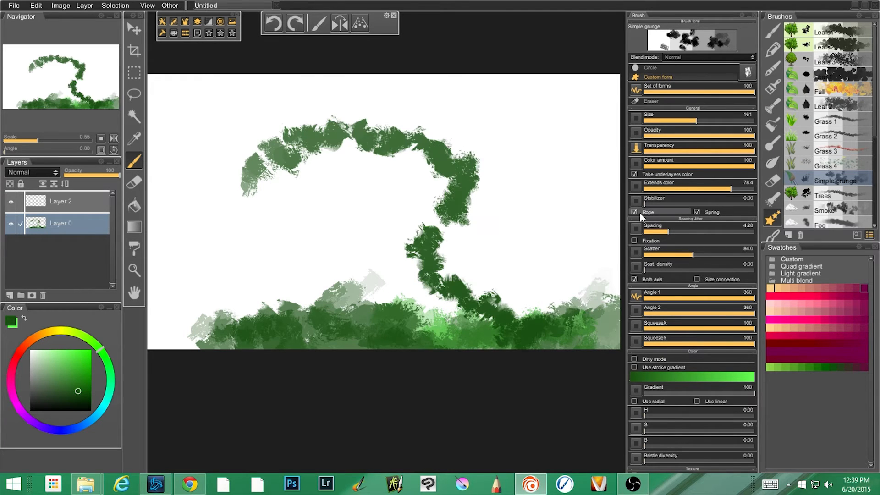
pyautogui.click(635, 211)
pyautogui.moveTo(508, 199)
pyautogui.mouseDown()
pyautogui.moveTo(345, 224)
pyautogui.moveTo(215, 278)
pyautogui.mouseUp()
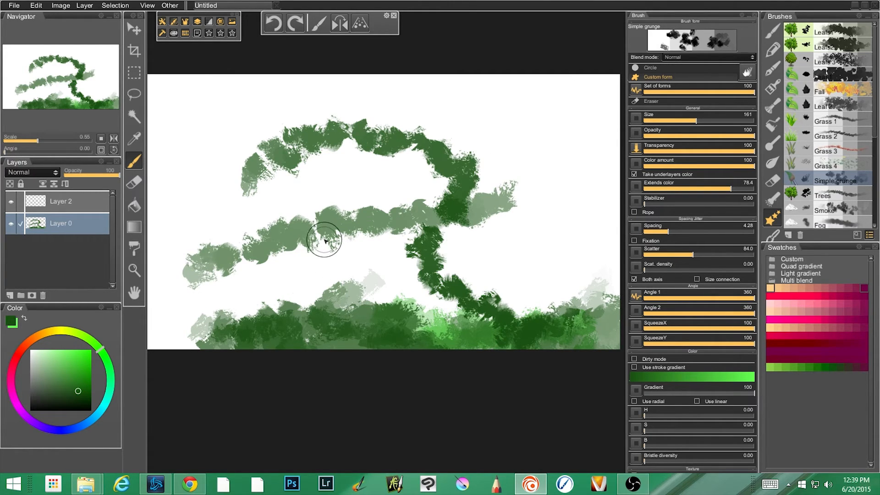
# Undo all the Simple grunge strokes.
pyautogui.hotkey('ctrl', 'z')
pyautogui.hotkey('ctrl', 'z')
pyautogui.hotkey('ctrl', 'z')
pyautogui.hotkey('ctrl', 'z')
pyautogui.hotkey('ctrl', 'z')
pyautogui.hotkey('ctrl', 'z')
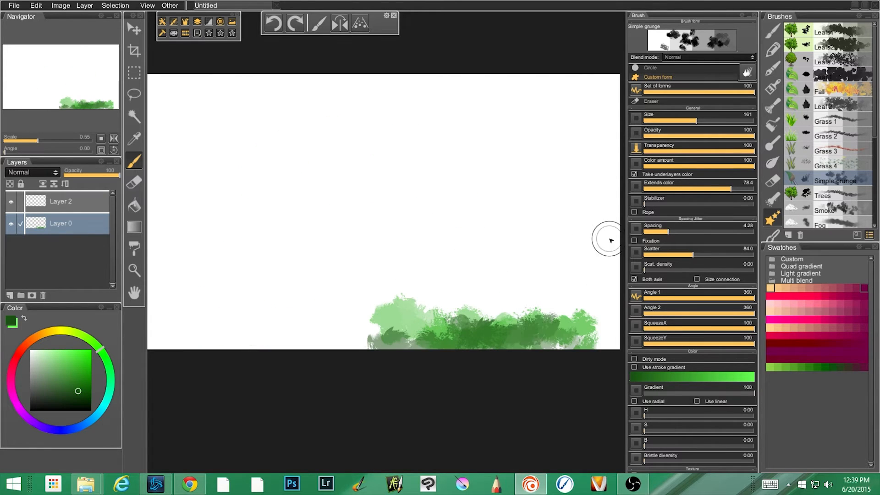
pyautogui.hotkey('ctrl', 'z')
pyautogui.hotkey('ctrl', 'z')
# Paint a dark green foliage clump in the lower middle of the canvas with the Trees brush.
pyautogui.click(840, 195)
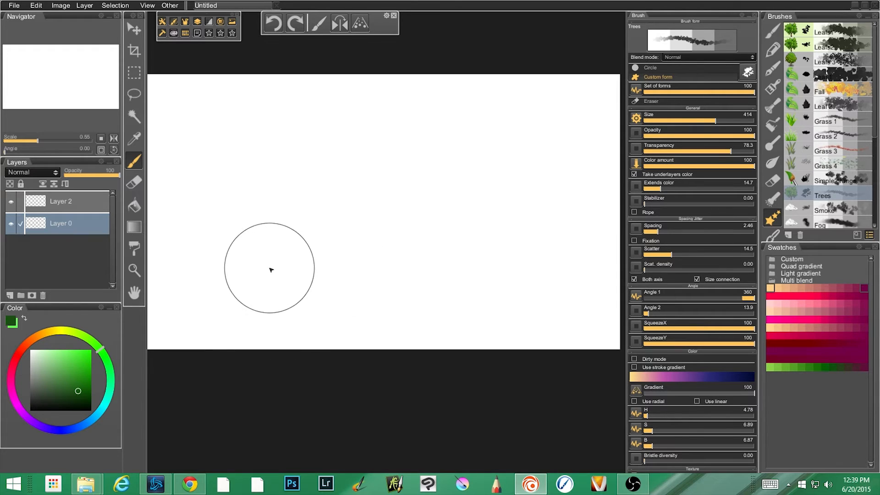
pyautogui.moveTo(276, 271)
pyautogui.mouseDown()
pyautogui.moveTo(347, 268)
pyautogui.moveTo(334, 296)
pyautogui.moveTo(409, 282)
pyautogui.moveTo(316, 280)
pyautogui.mouseUp()
pyautogui.moveTo(422, 275)
pyautogui.mouseDown()
pyautogui.moveTo(281, 304)
pyautogui.moveTo(320, 251)
pyautogui.moveTo(353, 253)
pyautogui.moveTo(413, 284)
pyautogui.moveTo(419, 269)
pyautogui.moveTo(346, 236)
pyautogui.moveTo(403, 269)
pyautogui.moveTo(296, 255)
pyautogui.moveTo(440, 257)
pyautogui.mouseUp()
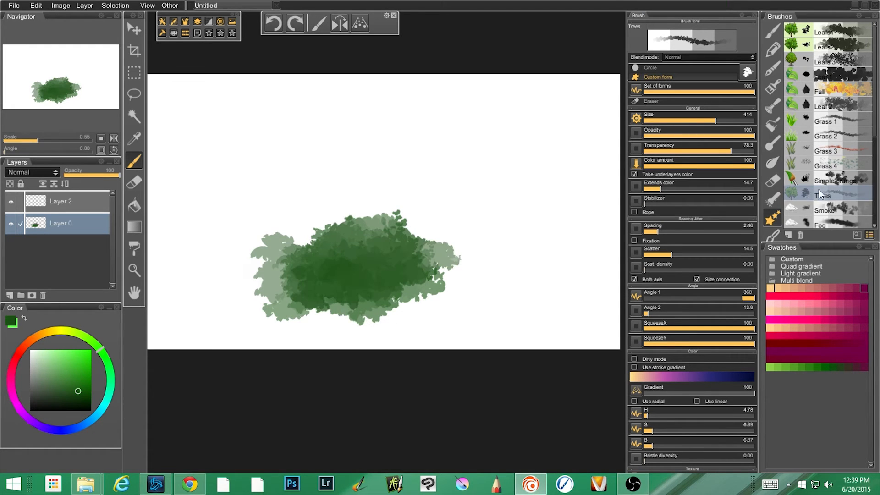
# Switch the Trees brush to the Trees 1 set of forms and try a diagonal stroke over the foliage.
pyautogui.click(746, 72)
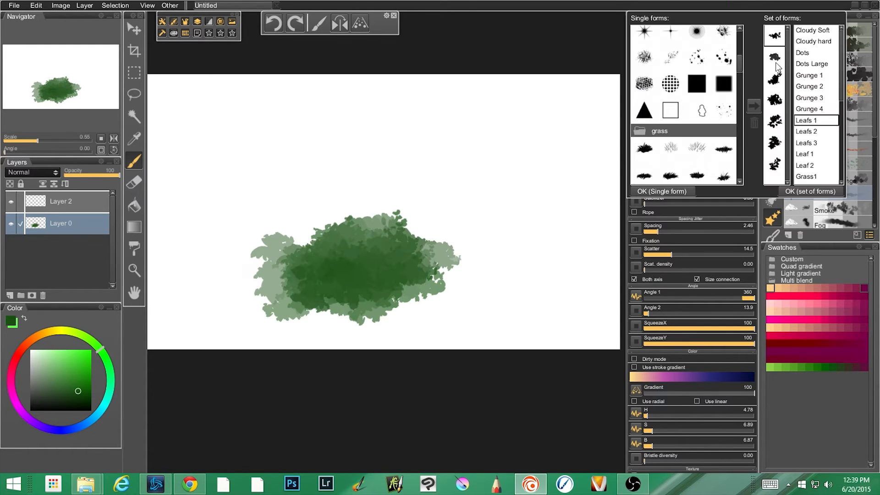
pyautogui.moveTo(841, 104); pyautogui.dragTo(840, 130)
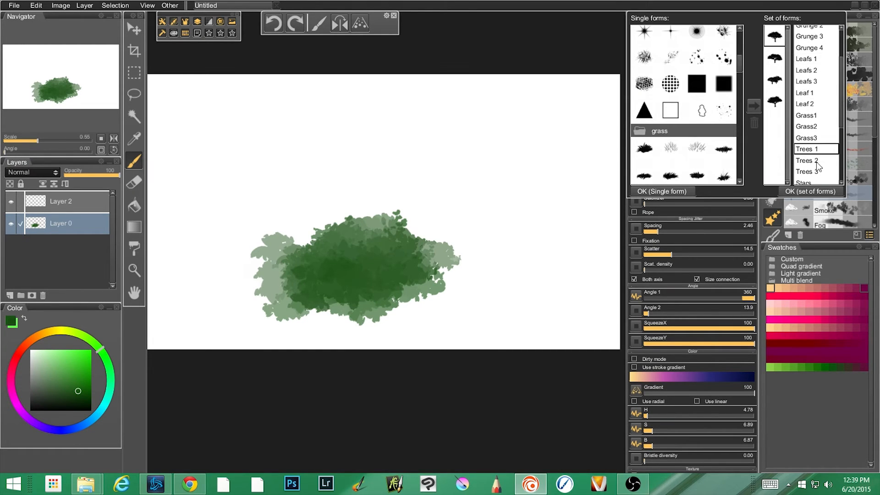
pyautogui.click(430, 231)
pyautogui.moveTo(449, 172)
pyautogui.mouseDown()
pyautogui.moveTo(369, 168)
pyautogui.moveTo(500, 167)
pyautogui.moveTo(467, 182)
pyautogui.moveTo(374, 187)
pyautogui.moveTo(542, 215)
pyautogui.moveTo(371, 238)
pyautogui.moveTo(545, 256)
pyautogui.moveTo(469, 284)
pyautogui.moveTo(380, 301)
pyautogui.moveTo(590, 324)
pyautogui.moveTo(388, 337)
pyautogui.moveTo(569, 340)
pyautogui.moveTo(255, 324)
pyautogui.mouseUp()
# Undo the trial stroke and the foliage clump, and paint a short column of tree shapes down to the canvas bottom.
pyautogui.hotkey('ctrl', 'z')
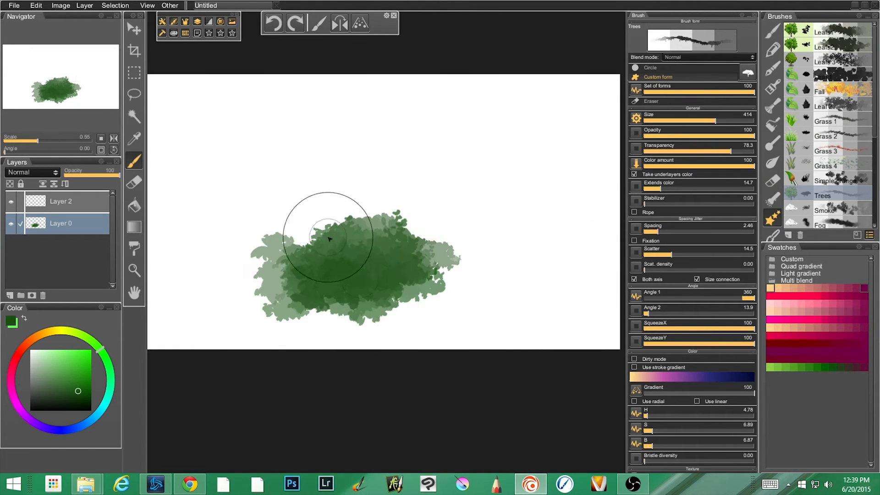
pyautogui.hotkey('ctrl', 'z')
pyautogui.hotkey('ctrl', 'z')
pyautogui.hotkey('ctrl', 'z')
pyautogui.moveTo(325, 268); pyautogui.dragTo(367, 341)
# Try the Trees 2 set of forms with bare trees above the painted ones, and undo all the tree strokes.
pyautogui.click(747, 70)
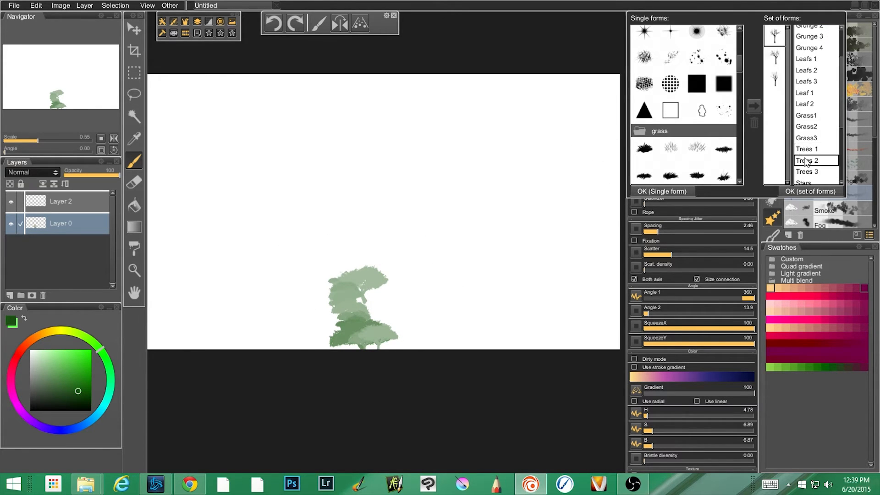
pyautogui.moveTo(387, 229)
pyautogui.mouseDown()
pyautogui.moveTo(423, 240)
pyautogui.moveTo(491, 241)
pyautogui.moveTo(438, 272)
pyautogui.moveTo(378, 275)
pyautogui.moveTo(533, 291)
pyautogui.moveTo(409, 302)
pyautogui.moveTo(524, 317)
pyautogui.moveTo(303, 335)
pyautogui.moveTo(174, 331)
pyautogui.moveTo(308, 326)
pyautogui.moveTo(376, 278)
pyautogui.moveTo(194, 309)
pyautogui.moveTo(383, 309)
pyautogui.moveTo(279, 298)
pyautogui.moveTo(261, 279)
pyautogui.moveTo(258, 302)
pyautogui.moveTo(279, 313)
pyautogui.moveTo(249, 287)
pyautogui.moveTo(292, 289)
pyautogui.moveTo(294, 239)
pyautogui.mouseUp()
pyautogui.hotkey('ctrl', 'z')
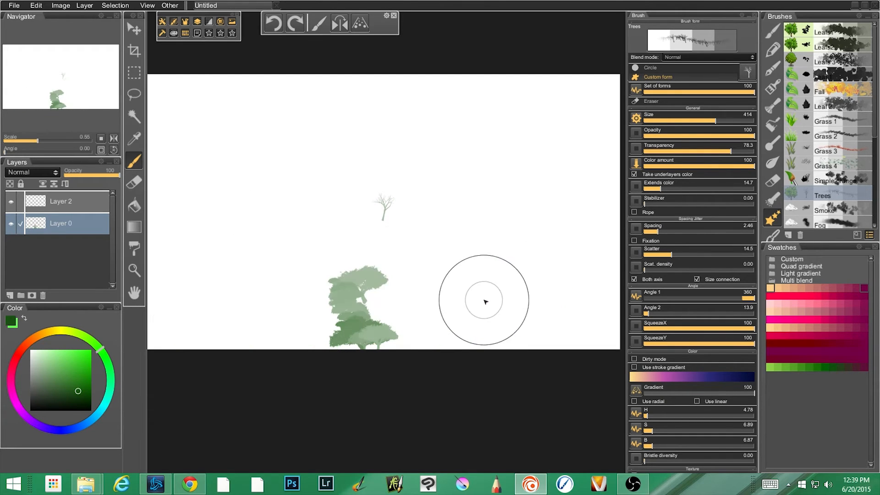
pyautogui.hotkey('ctrl', 'z')
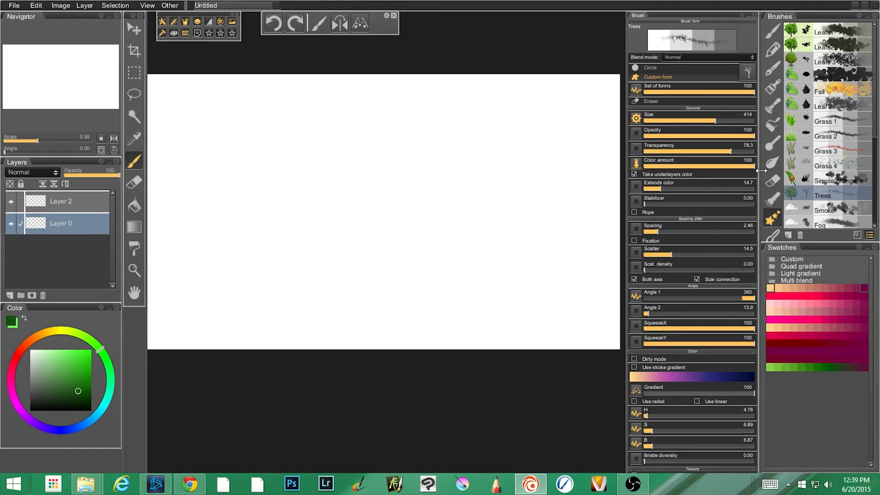
# Paint green smoke puffs with the Smoke brush and a soft, darker patch beside them with the Fog brush.
pyautogui.click(825, 209)
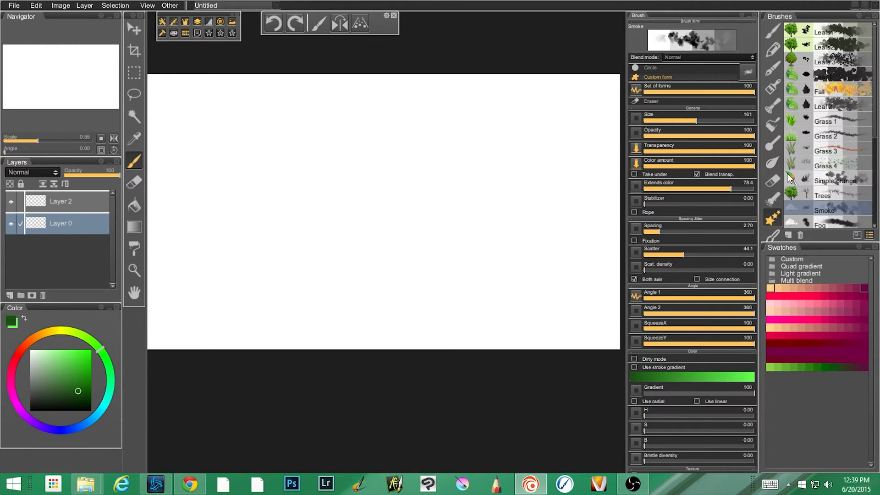
pyautogui.moveTo(395, 200)
pyautogui.mouseDown()
pyautogui.moveTo(379, 204)
pyautogui.moveTo(405, 195)
pyautogui.moveTo(416, 226)
pyautogui.moveTo(495, 246)
pyautogui.moveTo(526, 213)
pyautogui.moveTo(603, 202)
pyautogui.mouseUp()
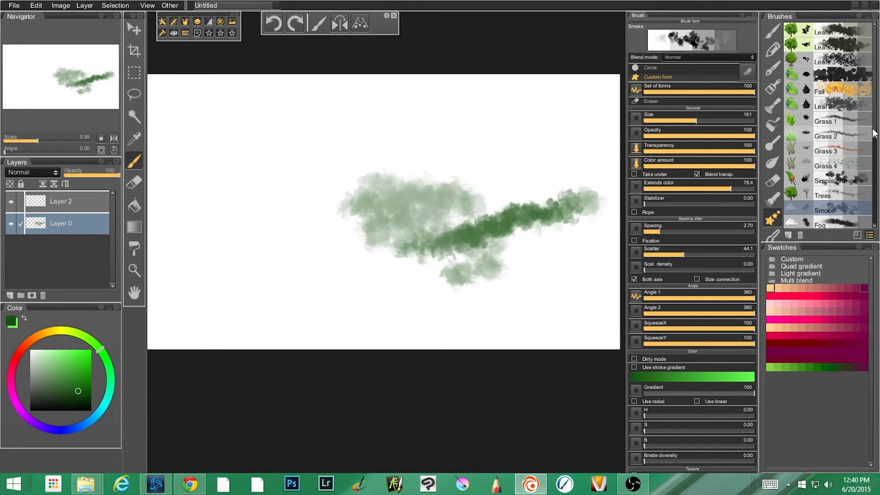
pyautogui.scroll(-5, 873, 137)
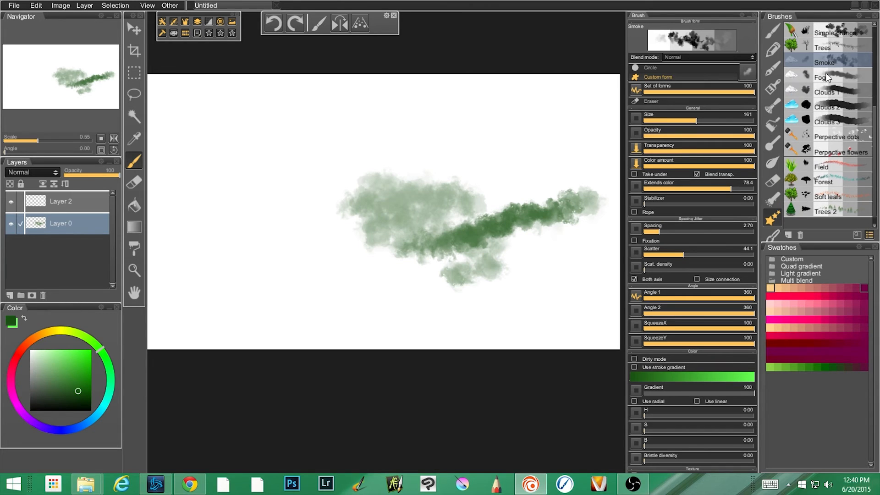
pyautogui.click(826, 73)
pyautogui.moveTo(362, 201); pyautogui.dragTo(292, 224)
pyautogui.moveTo(339, 248)
pyautogui.mouseDown()
pyautogui.moveTo(338, 232)
pyautogui.moveTo(369, 249)
pyautogui.moveTo(380, 277)
pyautogui.mouseUp()
# Paint soft green bands along the canvas top with Clouds 1 and a solid green cloud below them with Clouds 3.
pyautogui.click(831, 89)
pyautogui.moveTo(398, 106)
pyautogui.mouseDown()
pyautogui.moveTo(350, 114)
pyautogui.moveTo(357, 88)
pyautogui.moveTo(593, 73)
pyautogui.mouseUp()
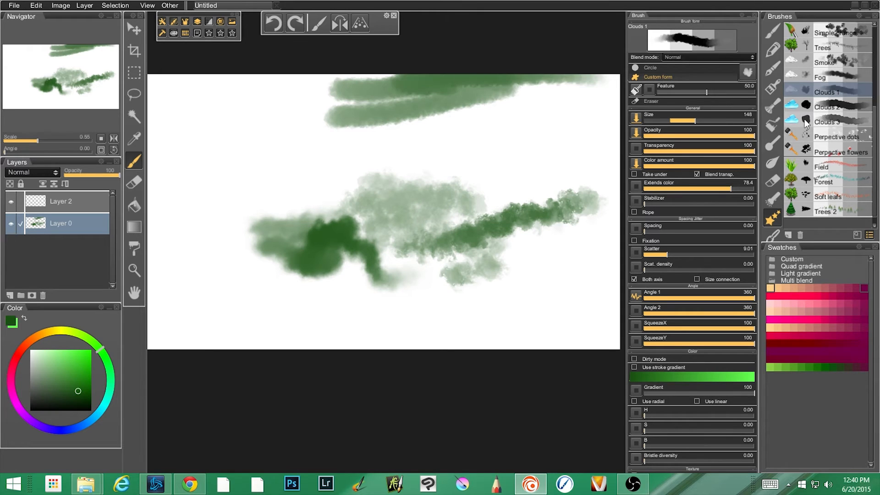
pyautogui.click(794, 123)
pyautogui.moveTo(520, 132)
pyautogui.mouseDown()
pyautogui.moveTo(556, 145)
pyautogui.moveTo(419, 161)
pyautogui.moveTo(565, 164)
pyautogui.moveTo(472, 164)
pyautogui.moveTo(528, 159)
pyautogui.mouseUp()
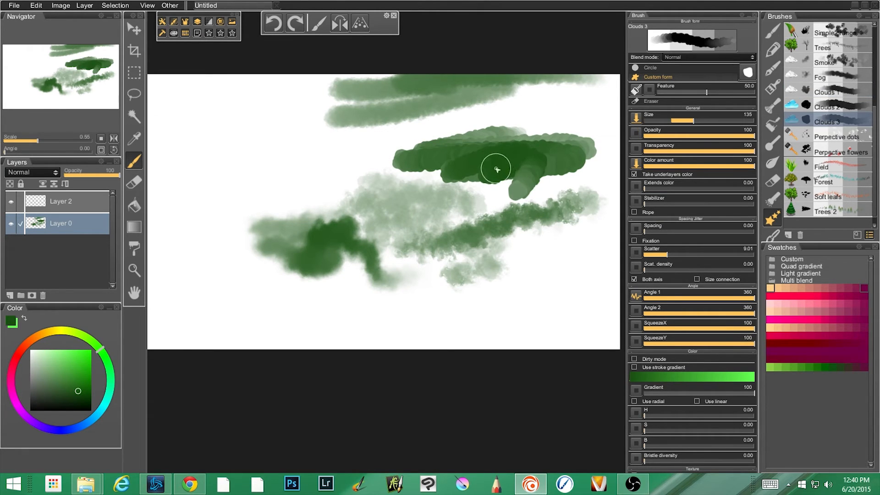
# Undo all the smoke, fog and cloud strokes.
pyautogui.hotkey('ctrl', 'z')
pyautogui.hotkey('ctrl', 'z')
pyautogui.hotkey('ctrl', 'z')
pyautogui.hotkey('ctrl', 'z')
pyautogui.hotkey('ctrl', 'z')
pyautogui.hotkey('ctrl', 'z')
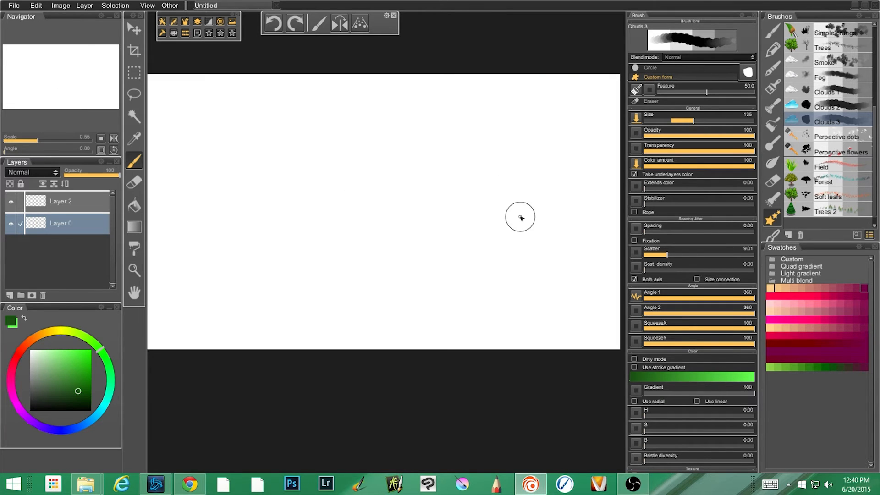
# Select the Perpective dots brush, undo a trial stroke and turn on the perspective guides.
pyautogui.click(819, 138)
pyautogui.moveTo(373, 219)
pyautogui.mouseDown()
pyautogui.moveTo(276, 233)
pyautogui.moveTo(463, 272)
pyautogui.moveTo(295, 299)
pyautogui.mouseUp()
pyautogui.hotkey('ctrl', 'z')
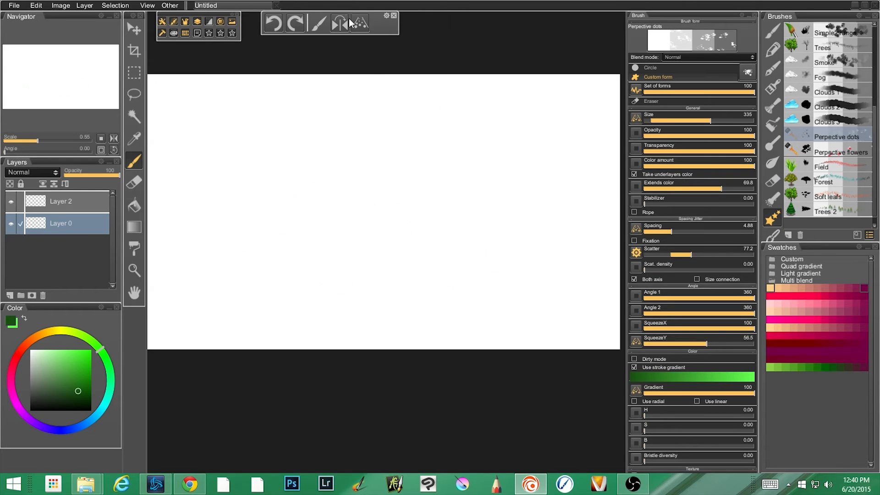
pyautogui.click(339, 23)
pyautogui.click(340, 24)
pyautogui.click(361, 23)
# Paint green dots across the lower canvas up to the vanishing point, and inspect the control options for Spacing.
pyautogui.moveTo(441, 301)
pyautogui.mouseDown()
pyautogui.moveTo(202, 314)
pyautogui.moveTo(256, 325)
pyautogui.mouseUp()
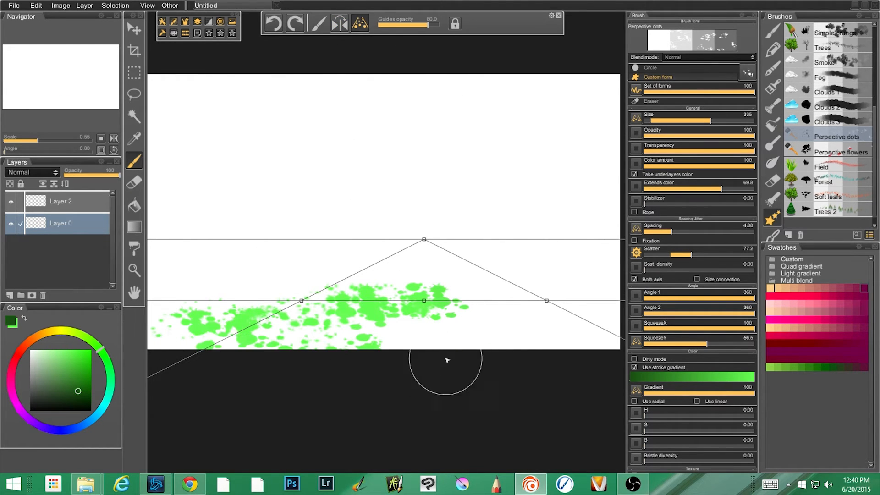
pyautogui.moveTo(387, 362)
pyautogui.mouseDown()
pyautogui.moveTo(563, 319)
pyautogui.moveTo(484, 290)
pyautogui.moveTo(423, 253)
pyautogui.moveTo(436, 281)
pyautogui.moveTo(399, 252)
pyautogui.moveTo(418, 250)
pyautogui.moveTo(343, 260)
pyautogui.moveTo(314, 296)
pyautogui.moveTo(252, 336)
pyautogui.moveTo(274, 361)
pyautogui.mouseUp()
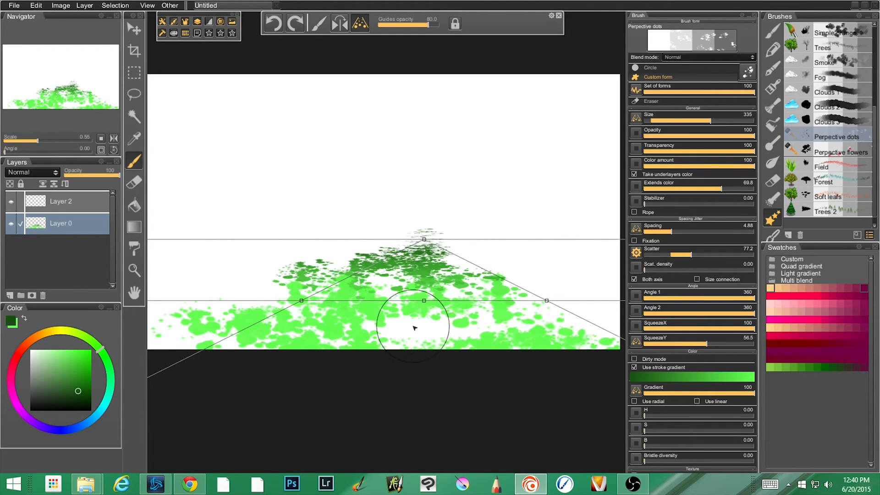
pyautogui.click(637, 227)
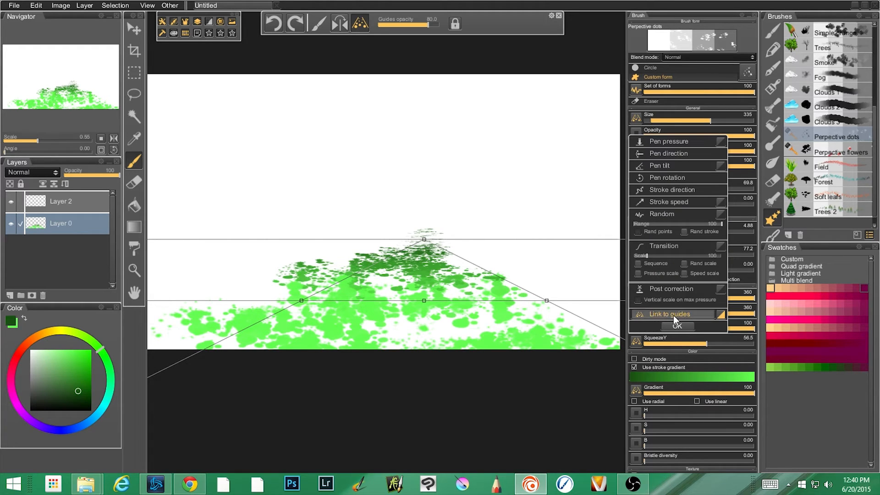
pyautogui.click(481, 154)
# Undo the perspective dots and clear the restored red grass painting from Layer 0.
pyautogui.hotkey('ctrl', 'z')
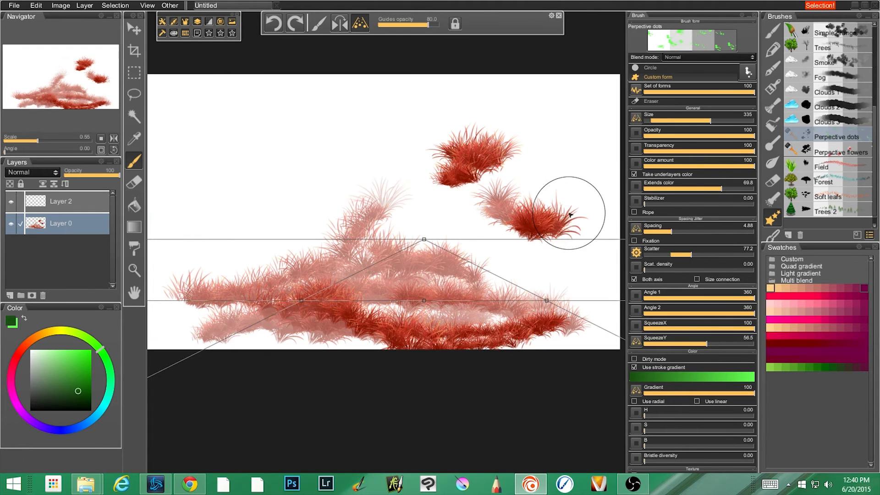
pyautogui.hotkey('ctrl', 'a')
pyautogui.press('Delete')
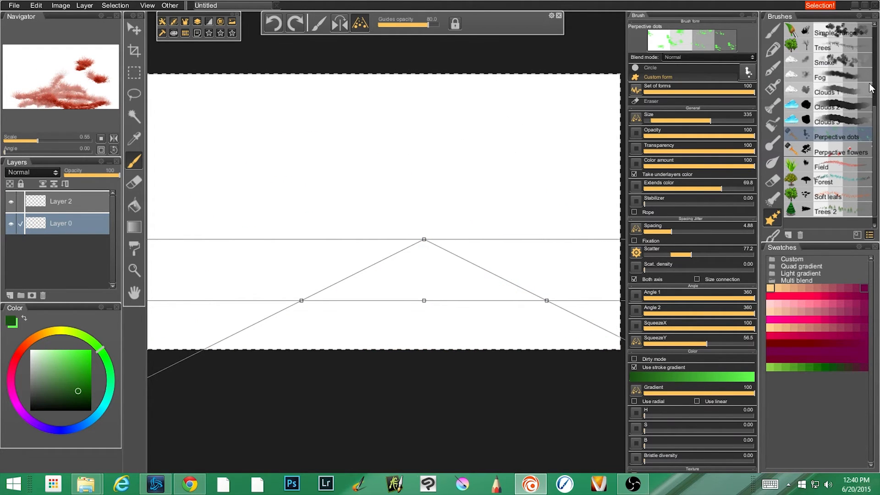
# Select the Fall brush, link its Scatter to the guides and paint a trial patch of leaves near the vanishing point.
pyautogui.scroll(5, 850, 45)
pyautogui.click(825, 86)
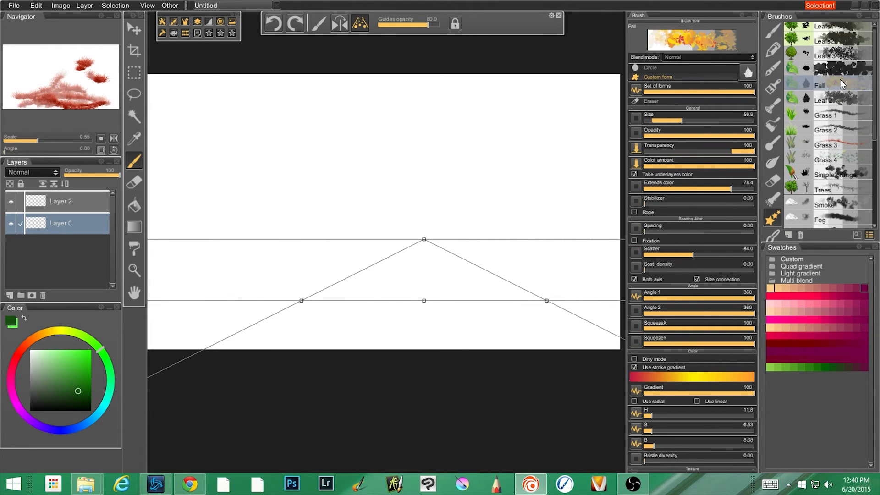
pyautogui.click(639, 252)
pyautogui.click(651, 328)
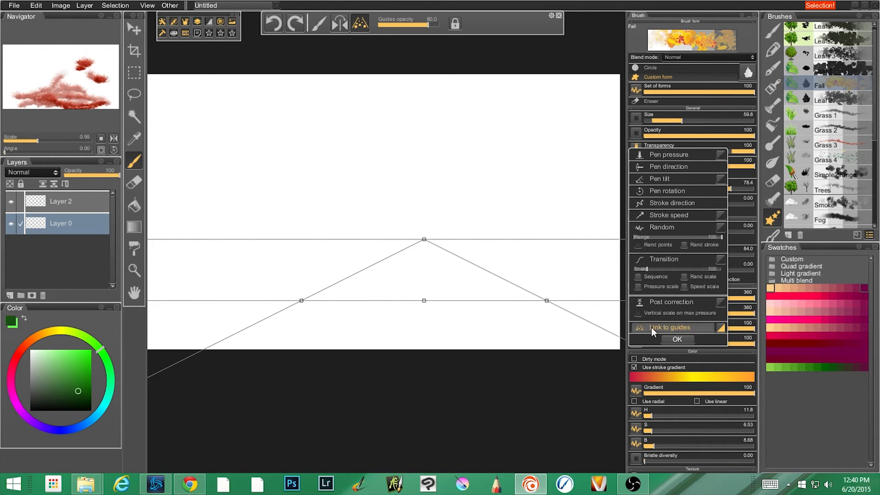
pyautogui.click(356, 274)
pyautogui.moveTo(416, 250)
pyautogui.mouseDown()
pyautogui.moveTo(395, 261)
pyautogui.moveTo(422, 235)
pyautogui.mouseUp()
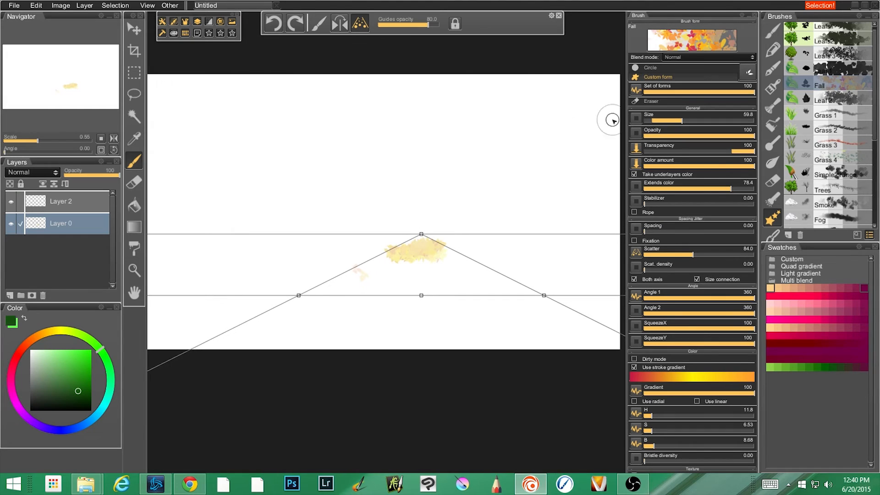
# Link the Fall brush's Size to the guides and paint fall leaves from the canvas bottom up to the horizon.
pyautogui.click(636, 119)
pyautogui.click(650, 250)
pyautogui.click(400, 306)
pyautogui.moveTo(428, 238)
pyautogui.mouseDown()
pyautogui.moveTo(351, 262)
pyautogui.moveTo(381, 272)
pyautogui.moveTo(343, 293)
pyautogui.moveTo(371, 309)
pyautogui.moveTo(291, 317)
pyautogui.moveTo(394, 334)
pyautogui.moveTo(200, 336)
pyautogui.moveTo(548, 353)
pyautogui.moveTo(570, 336)
pyautogui.moveTo(443, 293)
pyautogui.moveTo(556, 285)
pyautogui.moveTo(451, 253)
pyautogui.mouseUp()
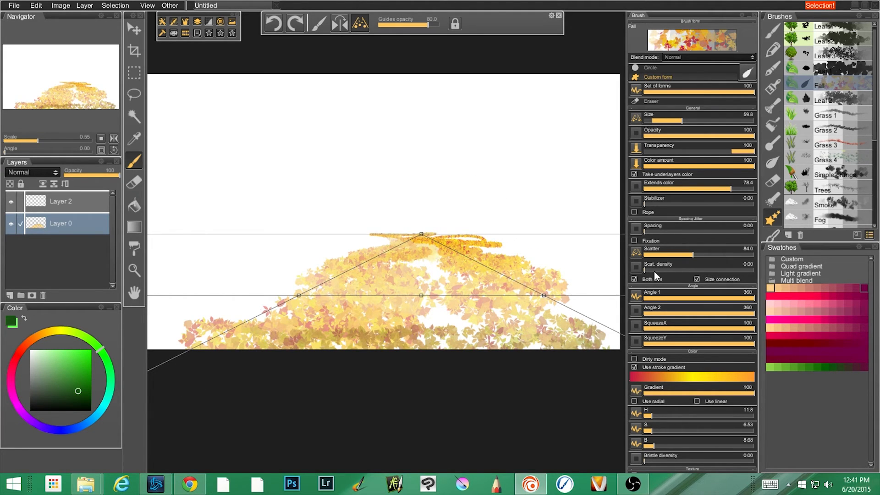
# Unlink the Fall brush's Size from the guides.
pyautogui.click(636, 119)
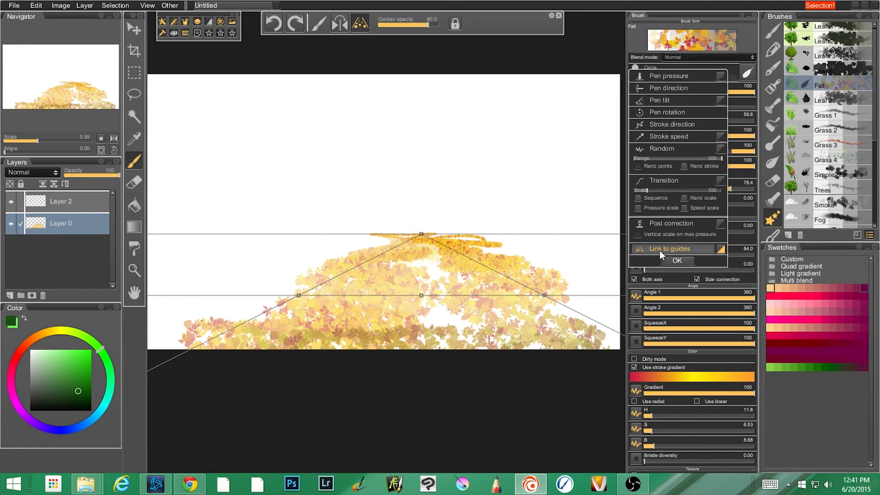
pyautogui.click(671, 248)
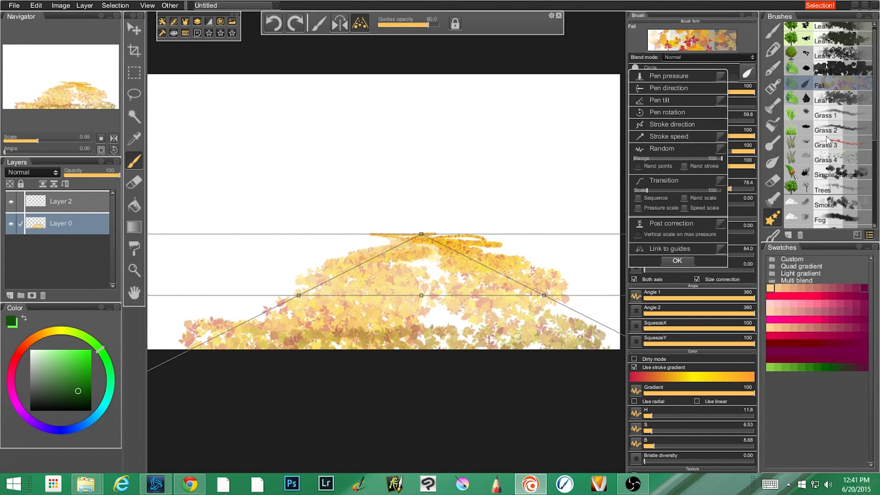
# Select the Forest brush and undo the fall leaf strokes until Layer 0 is empty.
pyautogui.click(876, 130)
pyautogui.moveTo(875, 138); pyautogui.dragTo(870, 223)
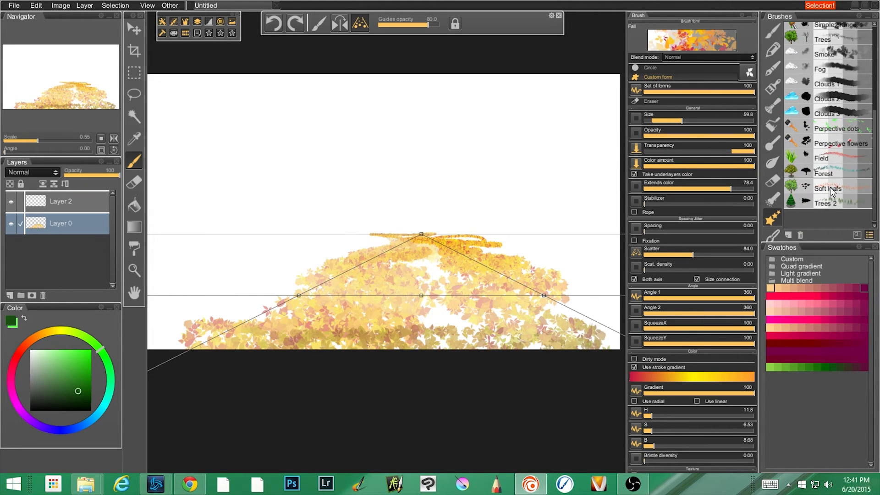
pyautogui.click(825, 173)
pyautogui.hotkey('ctrl', 'z')
pyautogui.hotkey('ctrl', 'z')
pyautogui.hotkey('ctrl', 'z')
pyautogui.hotkey('ctrl', 'z')
pyautogui.hotkey('ctrl', 'z')
pyautogui.hotkey('ctrl', 'z')
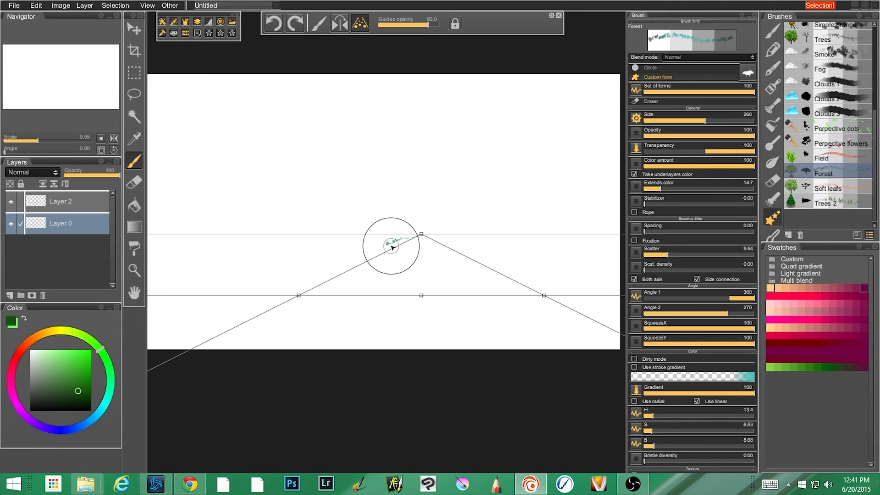
# Undo a trial forest stroke, enlarge the Forest brush to size 805 and paint trees leftward from the vanishing point down to the foreground.
pyautogui.moveTo(365, 256)
pyautogui.mouseDown()
pyautogui.moveTo(385, 270)
pyautogui.moveTo(327, 273)
pyautogui.moveTo(378, 278)
pyautogui.moveTo(331, 287)
pyautogui.moveTo(348, 297)
pyautogui.moveTo(310, 302)
pyautogui.moveTo(345, 307)
pyautogui.moveTo(258, 311)
pyautogui.moveTo(330, 320)
pyautogui.moveTo(258, 330)
pyautogui.moveTo(318, 330)
pyautogui.moveTo(215, 332)
pyautogui.moveTo(297, 340)
pyautogui.moveTo(252, 335)
pyautogui.mouseUp()
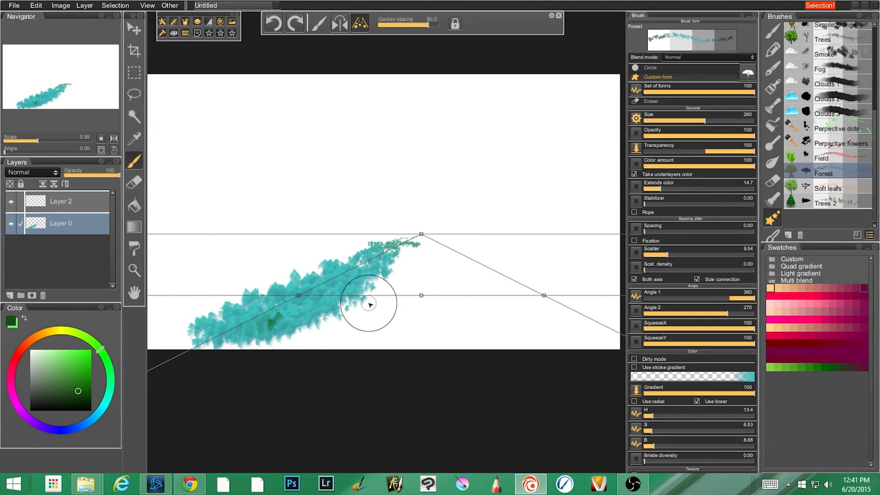
pyautogui.hotkey('ctrl', 'z')
pyautogui.moveTo(348, 279); pyautogui.dragTo(420, 279)
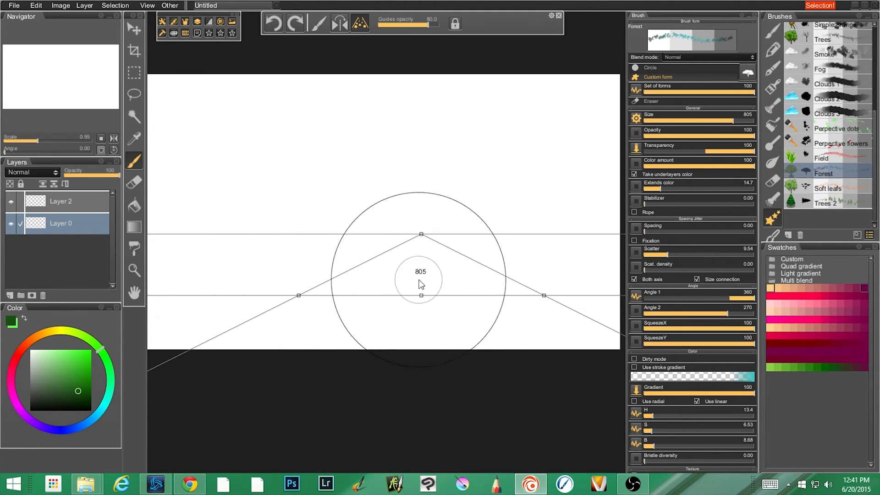
pyautogui.moveTo(391, 233)
pyautogui.mouseDown()
pyautogui.moveTo(350, 245)
pyautogui.moveTo(370, 266)
pyautogui.moveTo(239, 307)
pyautogui.moveTo(248, 330)
pyautogui.moveTo(236, 335)
pyautogui.moveTo(214, 316)
pyautogui.mouseUp()
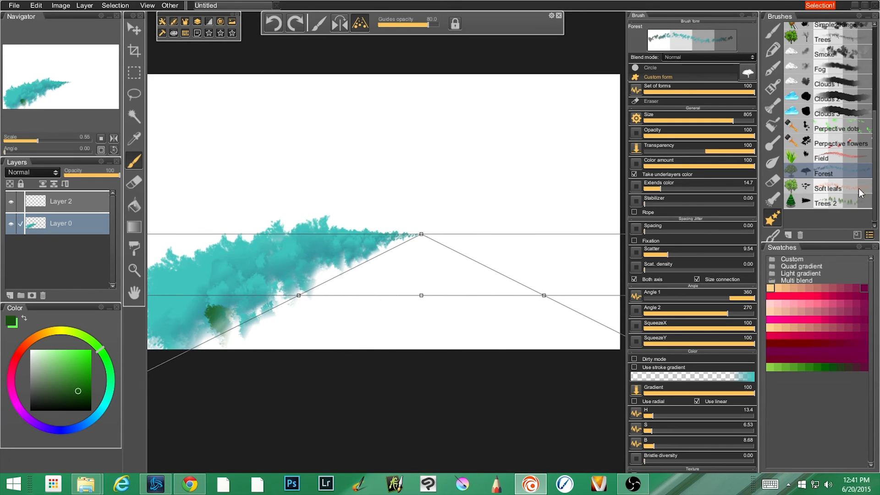
# Select the Trees 2 brush and paint conifers to the right of the vanishing point.
pyautogui.click(859, 202)
pyautogui.moveTo(441, 241)
pyautogui.mouseDown()
pyautogui.moveTo(520, 246)
pyautogui.moveTo(466, 257)
pyautogui.moveTo(552, 253)
pyautogui.moveTo(523, 283)
pyautogui.moveTo(590, 283)
pyautogui.moveTo(591, 306)
pyautogui.moveTo(541, 306)
pyautogui.mouseUp()
pyautogui.moveTo(487, 298)
pyautogui.mouseDown()
pyautogui.moveTo(584, 303)
pyautogui.moveTo(527, 315)
pyautogui.moveTo(530, 295)
pyautogui.mouseUp()
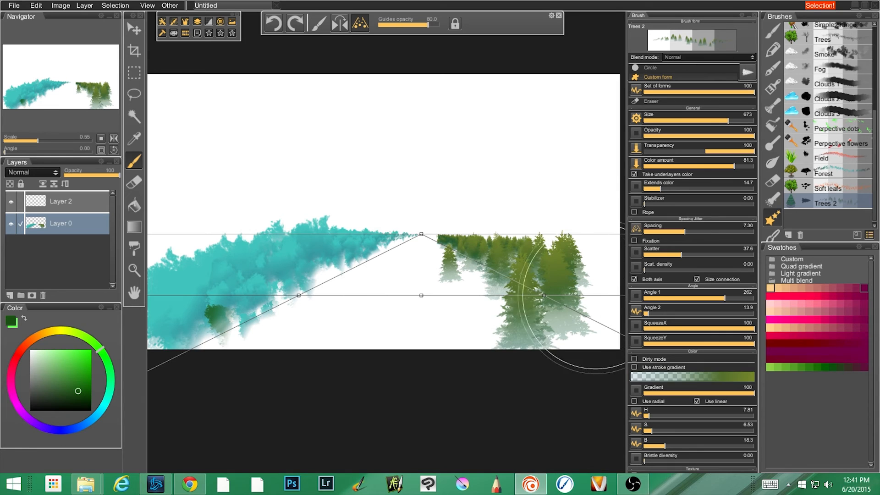
# Check the control options for the Trees 2 brush's Size and paint more conifers across the middle foreground.
pyautogui.click(636, 118)
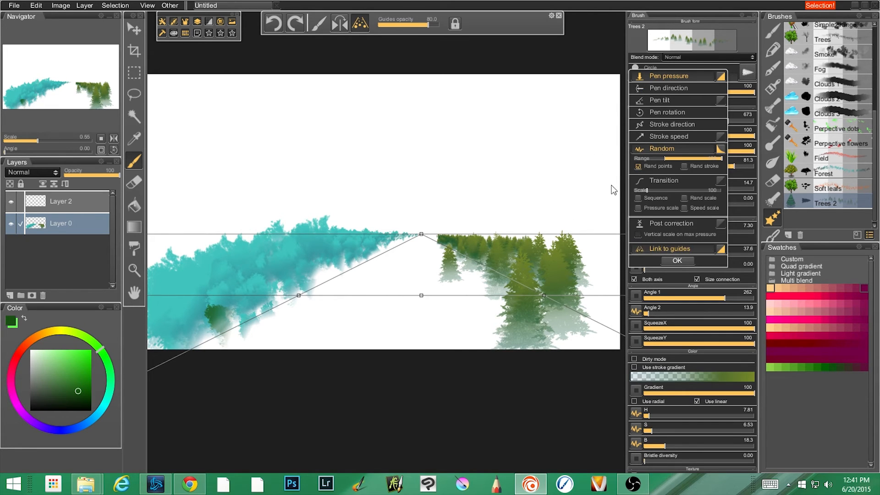
pyautogui.click(570, 165)
pyautogui.hotkey('ctrl', 'z')
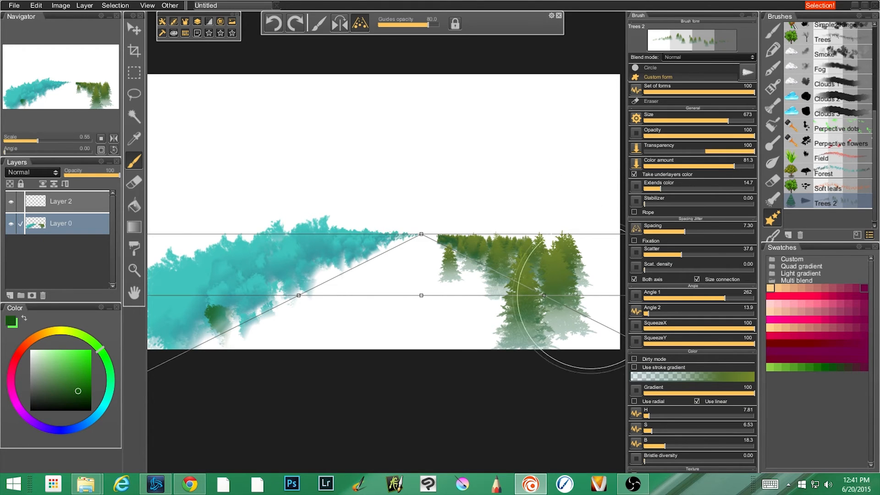
pyautogui.moveTo(422, 242)
pyautogui.mouseDown()
pyautogui.moveTo(397, 256)
pyautogui.moveTo(464, 270)
pyautogui.moveTo(365, 273)
pyautogui.moveTo(472, 271)
pyautogui.moveTo(474, 282)
pyautogui.moveTo(322, 296)
pyautogui.moveTo(511, 305)
pyautogui.moveTo(302, 309)
pyautogui.moveTo(355, 300)
pyautogui.moveTo(321, 302)
pyautogui.moveTo(348, 298)
pyautogui.moveTo(343, 281)
pyautogui.moveTo(323, 283)
pyautogui.moveTo(322, 302)
pyautogui.moveTo(305, 291)
pyautogui.moveTo(312, 301)
pyautogui.moveTo(333, 298)
pyautogui.moveTo(295, 271)
pyautogui.mouseUp()
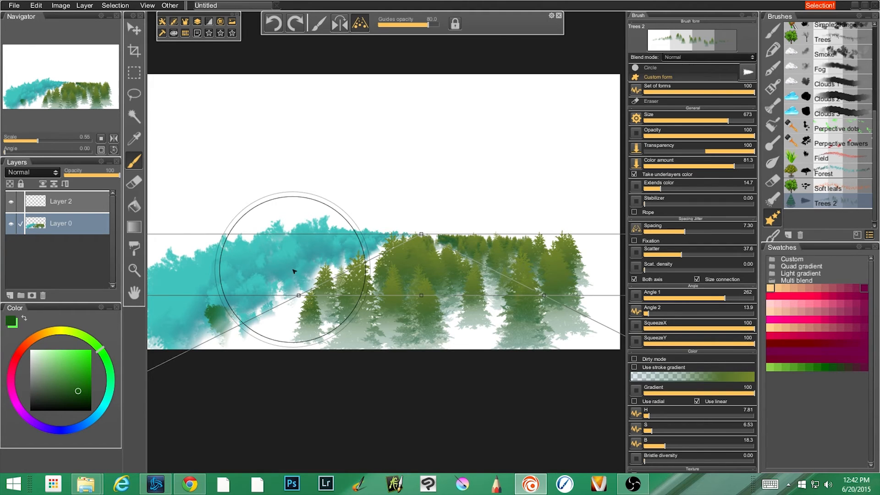
# Undo the Trees 2 and Forest strokes to empty Layer 0.
pyautogui.hotkey('ctrl', 'z')
pyautogui.hotkey('ctrl', 'z')
pyautogui.hotkey('ctrl', 'z')
pyautogui.hotkey('ctrl', 'z')
pyautogui.hotkey('ctrl', 'z')
pyautogui.hotkey('ctrl', 'z')
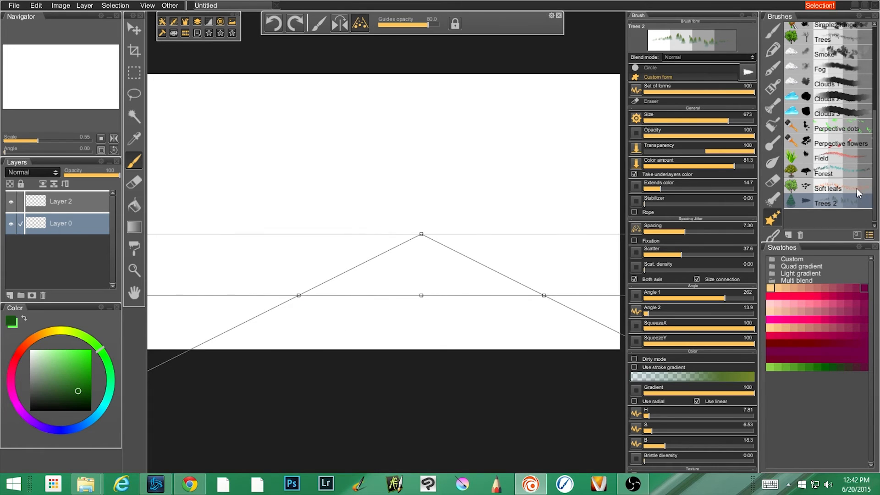
# Select the Soft leafs brush and link its Size to the guides.
pyautogui.click(823, 188)
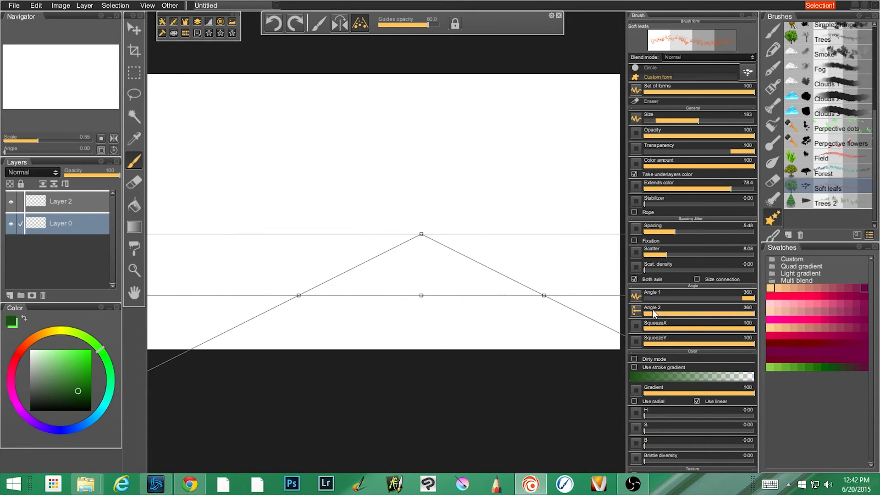
pyautogui.click(636, 117)
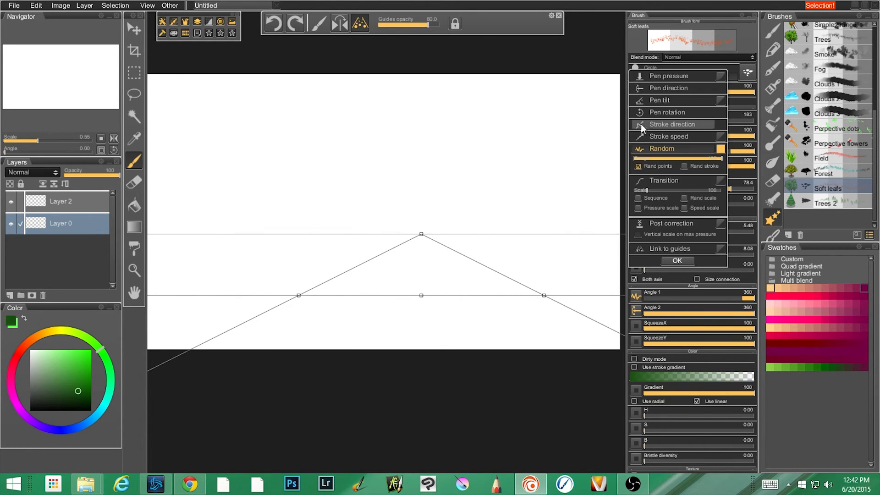
pyautogui.click(659, 249)
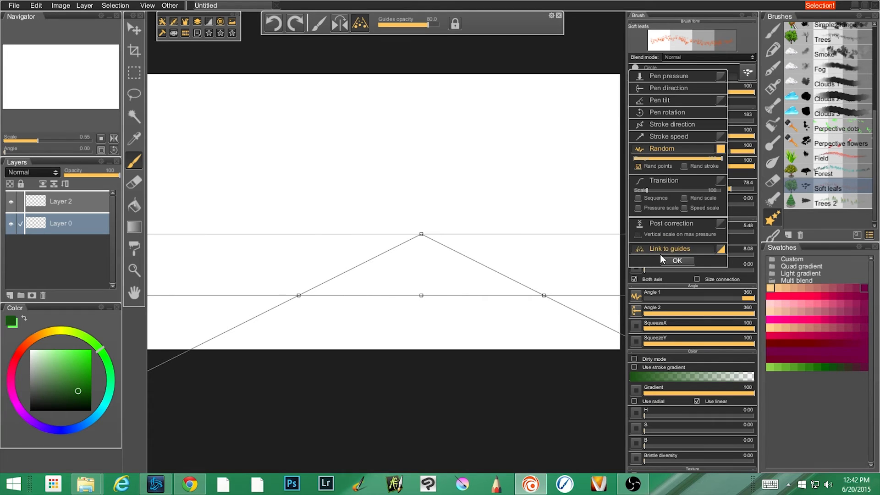
pyautogui.click(674, 289)
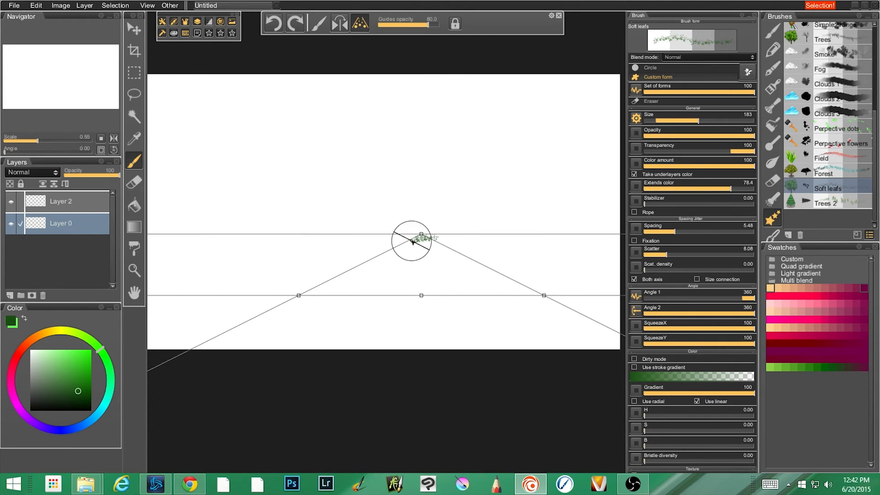
# Paint soft leaves below the vanishing point, and above it with the perspective guides flipped upward.
pyautogui.moveTo(403, 251)
pyautogui.mouseDown()
pyautogui.moveTo(390, 272)
pyautogui.moveTo(449, 265)
pyautogui.moveTo(389, 255)
pyautogui.moveTo(446, 250)
pyautogui.moveTo(364, 273)
pyautogui.moveTo(446, 271)
pyautogui.moveTo(374, 283)
pyautogui.moveTo(459, 291)
pyautogui.moveTo(340, 306)
pyautogui.moveTo(461, 303)
pyautogui.moveTo(327, 321)
pyautogui.moveTo(459, 324)
pyautogui.moveTo(300, 335)
pyautogui.moveTo(385, 336)
pyautogui.moveTo(296, 355)
pyautogui.moveTo(336, 326)
pyautogui.moveTo(265, 321)
pyautogui.mouseUp()
pyautogui.moveTo(299, 296)
pyautogui.mouseDown()
pyautogui.moveTo(265, 299)
pyautogui.moveTo(278, 213)
pyautogui.moveTo(444, 158)
pyautogui.moveTo(486, 215)
pyautogui.mouseUp()
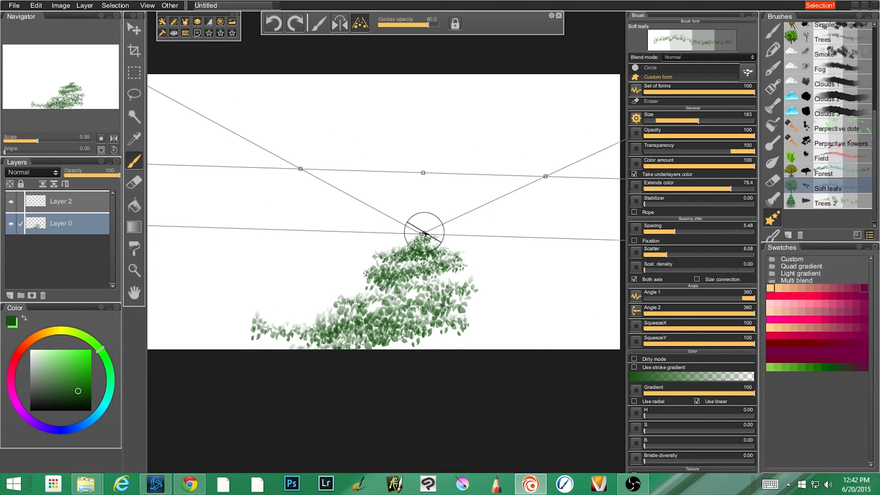
pyautogui.moveTo(396, 228)
pyautogui.mouseDown()
pyautogui.moveTo(457, 205)
pyautogui.moveTo(385, 198)
pyautogui.moveTo(377, 177)
pyautogui.moveTo(461, 150)
pyautogui.moveTo(404, 115)
pyautogui.moveTo(308, 94)
pyautogui.moveTo(527, 96)
pyautogui.moveTo(548, 104)
pyautogui.mouseUp()
# Move and tilt the perspective guides and try a trial stroke of soft leaves along them.
pyautogui.click(305, 173)
pyautogui.moveTo(302, 170)
pyautogui.mouseDown()
pyautogui.moveTo(315, 315)
pyautogui.moveTo(489, 255)
pyautogui.moveTo(409, 235)
pyautogui.moveTo(365, 186)
pyautogui.mouseUp()
pyautogui.moveTo(380, 244)
pyautogui.mouseDown()
pyautogui.moveTo(383, 255)
pyautogui.moveTo(330, 293)
pyautogui.moveTo(380, 256)
pyautogui.moveTo(343, 249)
pyautogui.moveTo(377, 355)
pyautogui.moveTo(354, 234)
pyautogui.mouseUp()
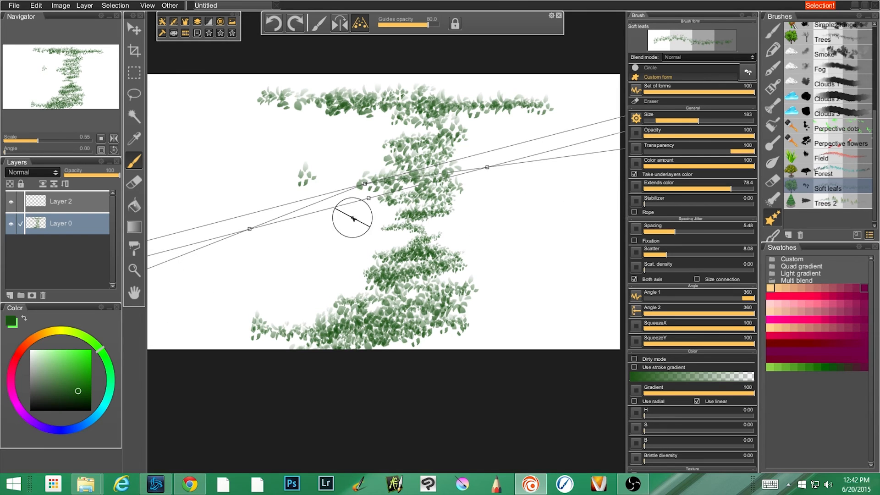
pyautogui.moveTo(327, 205)
pyautogui.mouseDown()
pyautogui.moveTo(344, 196)
pyautogui.moveTo(187, 265)
pyautogui.mouseUp()
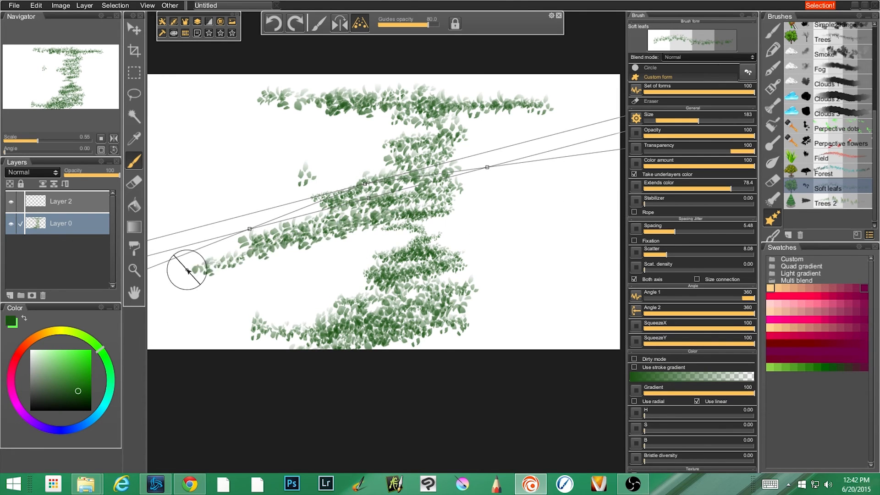
pyautogui.hotkey('ctrl', 'z')
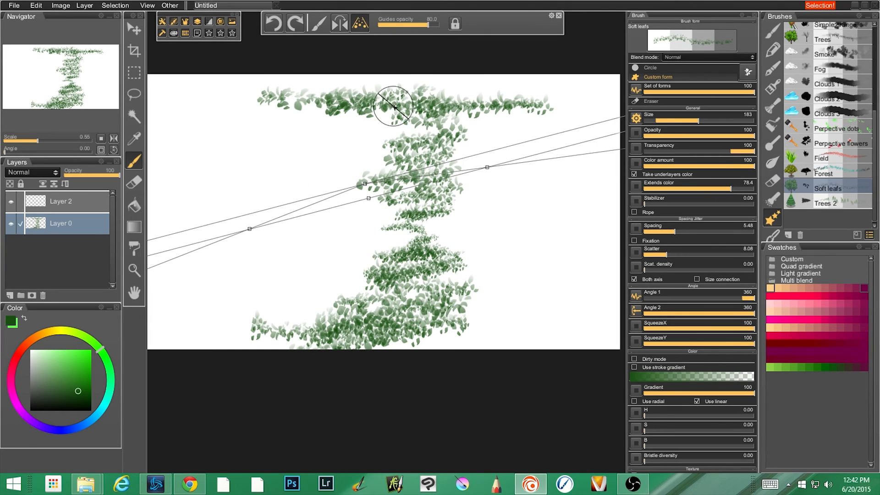
pyautogui.click(551, 15)
pyautogui.click(455, 23)
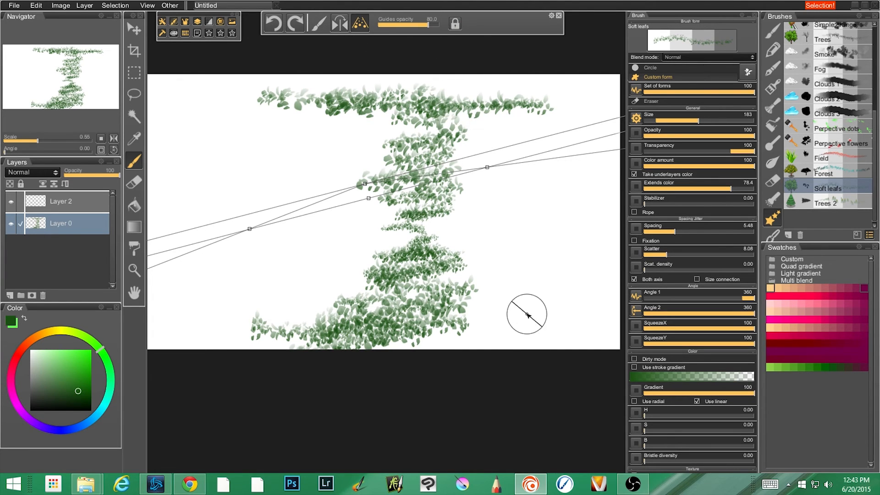
# Select the Field brush, turn off the perspective guides and paint two grass patches above the lower leaves.
pyautogui.click(821, 158)
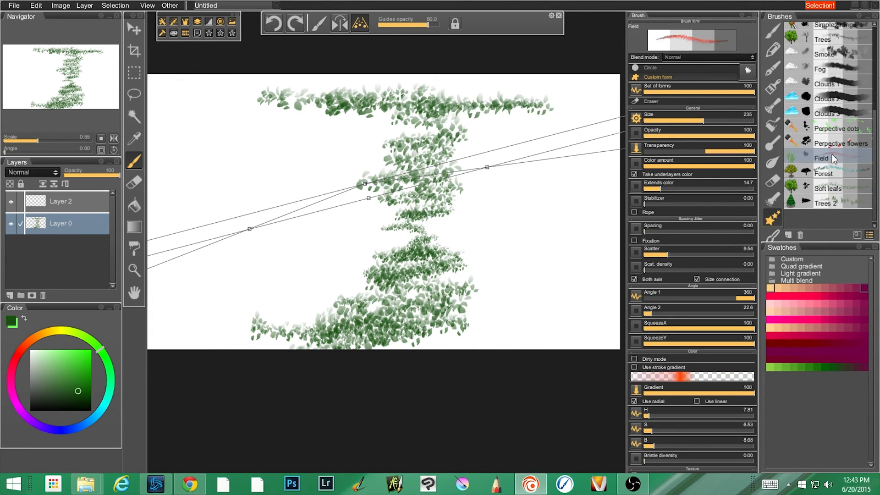
pyautogui.hotkey('ctrl', 'z')
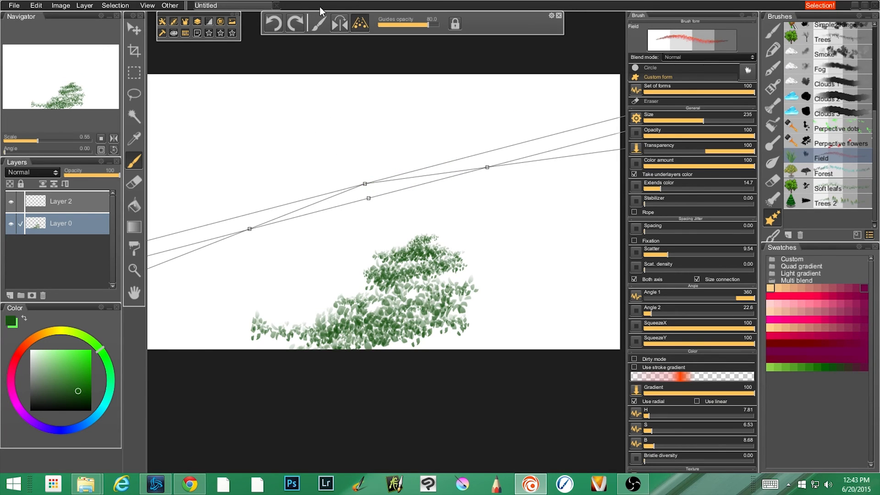
pyautogui.click(361, 21)
pyautogui.moveTo(294, 199)
pyautogui.mouseDown()
pyautogui.moveTo(315, 208)
pyautogui.moveTo(277, 207)
pyautogui.moveTo(296, 215)
pyautogui.moveTo(284, 225)
pyautogui.moveTo(306, 224)
pyautogui.moveTo(248, 229)
pyautogui.moveTo(409, 227)
pyautogui.moveTo(288, 212)
pyautogui.moveTo(376, 208)
pyautogui.mouseUp()
pyautogui.moveTo(458, 234)
pyautogui.mouseDown()
pyautogui.moveTo(545, 238)
pyautogui.moveTo(467, 224)
pyautogui.moveTo(458, 214)
pyautogui.moveTo(556, 207)
pyautogui.moveTo(590, 235)
pyautogui.moveTo(608, 230)
pyautogui.mouseUp()
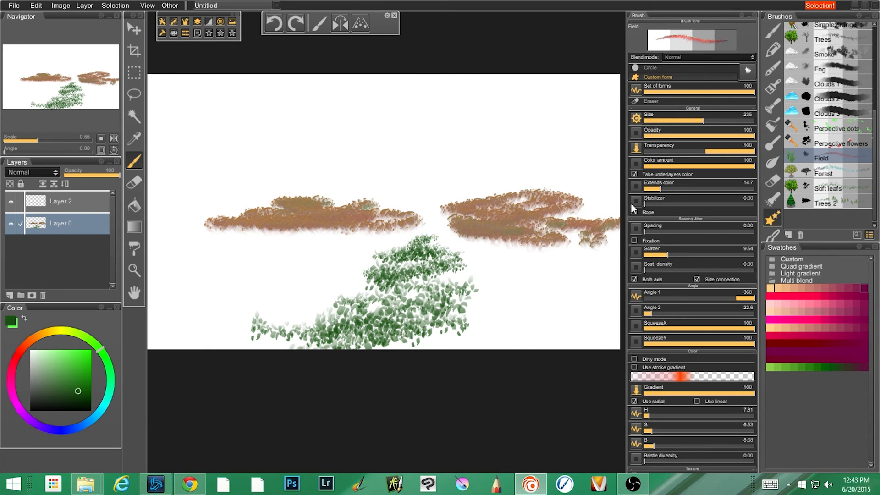
# Undo the grass and leaf strokes, and paint a small scatter of red blossoms with the Perpective flowers brush.
pyautogui.hotkey('ctrl', 'z')
pyautogui.hotkey('ctrl', 'z')
pyautogui.hotkey('ctrl', 'z')
pyautogui.hotkey('ctrl', 'z')
pyautogui.click(844, 143)
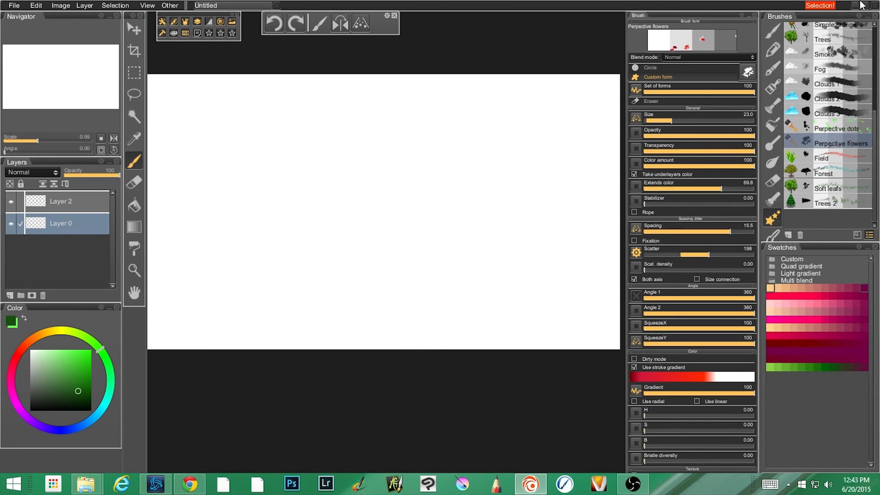
pyautogui.moveTo(332, 265)
pyautogui.mouseDown()
pyautogui.moveTo(384, 265)
pyautogui.moveTo(323, 276)
pyautogui.moveTo(400, 275)
pyautogui.moveTo(317, 317)
pyautogui.mouseUp()
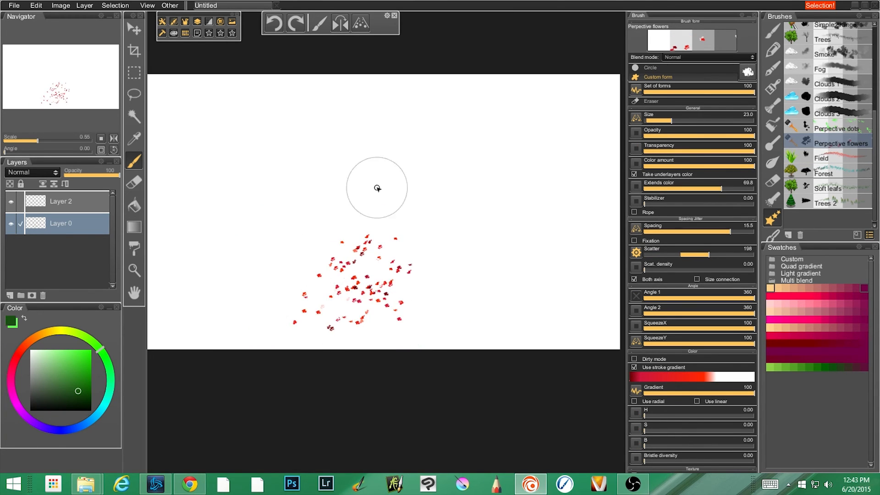
# Turn on the perspective guides, spread them downward from the vanishing point and paint red flowers from the horizon to the foreground.
pyautogui.click(361, 23)
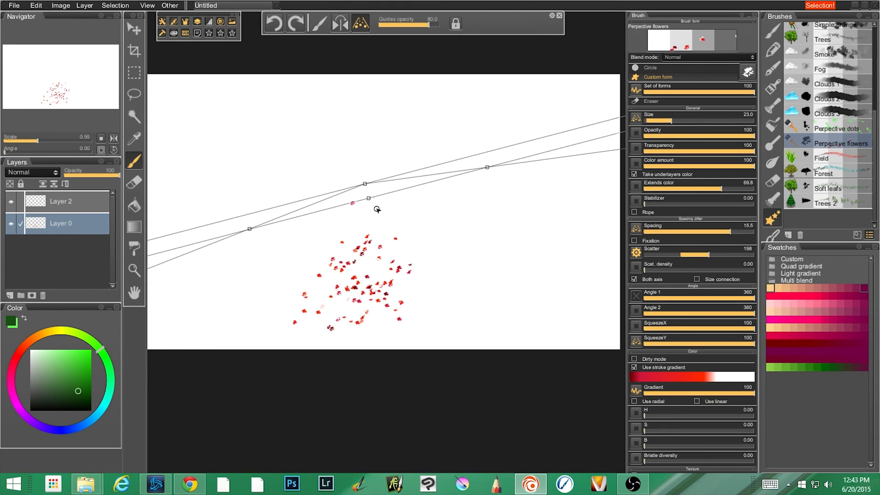
pyautogui.moveTo(369, 199); pyautogui.dragTo(392, 288)
pyautogui.moveTo(462, 160); pyautogui.dragTo(467, 179)
pyautogui.moveTo(511, 259); pyautogui.dragTo(486, 295)
pyautogui.moveTo(366, 188)
pyautogui.mouseDown()
pyautogui.moveTo(321, 227)
pyautogui.moveTo(302, 267)
pyautogui.moveTo(248, 290)
pyautogui.moveTo(245, 314)
pyautogui.moveTo(298, 337)
pyautogui.moveTo(435, 326)
pyautogui.moveTo(381, 300)
pyautogui.moveTo(448, 261)
pyautogui.moveTo(406, 214)
pyautogui.moveTo(523, 307)
pyautogui.moveTo(463, 307)
pyautogui.moveTo(321, 339)
pyautogui.moveTo(344, 321)
pyautogui.mouseUp()
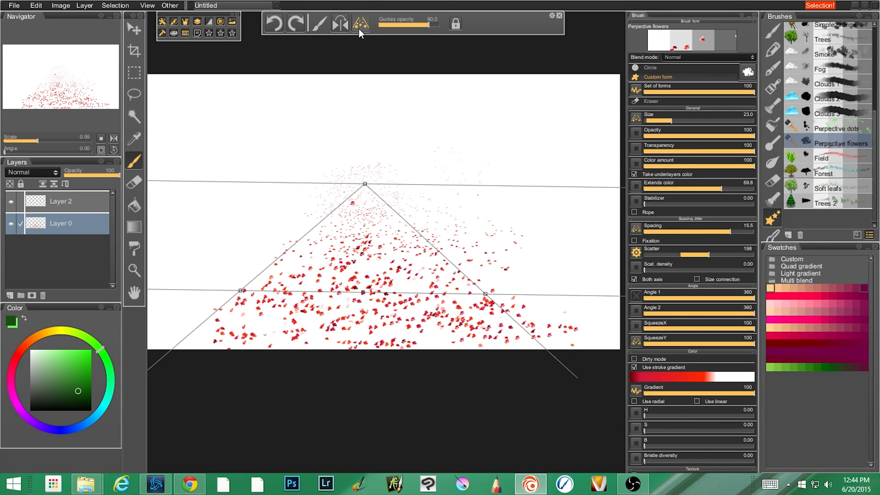
# Check the Trees 2 brush's Trees 3 set of forms and paint conifers along both sides of the flower field.
pyautogui.click(826, 203)
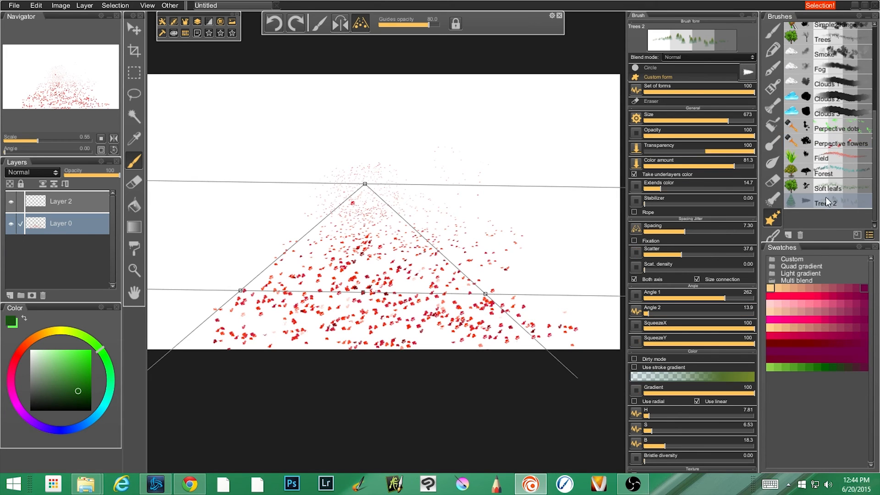
pyautogui.click(746, 78)
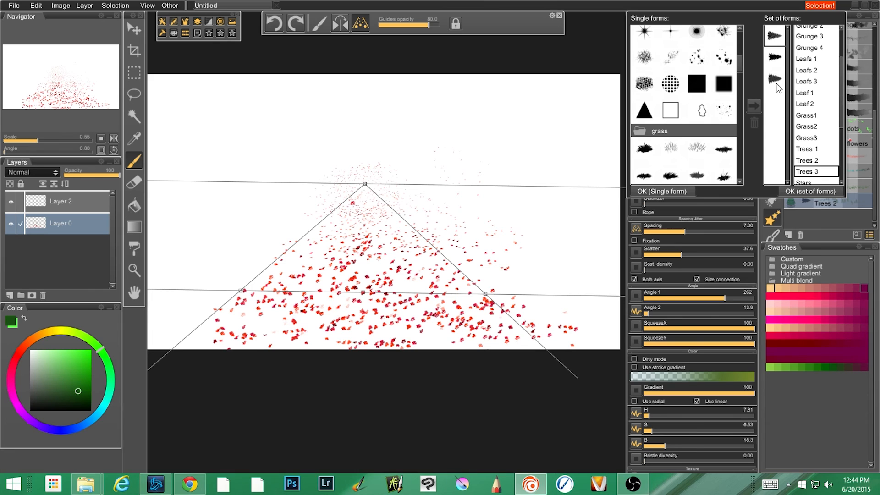
pyautogui.click(495, 261)
pyautogui.moveTo(500, 255)
pyautogui.mouseDown()
pyautogui.moveTo(484, 244)
pyautogui.moveTo(466, 253)
pyautogui.moveTo(483, 239)
pyautogui.moveTo(436, 220)
pyautogui.moveTo(453, 240)
pyautogui.moveTo(427, 214)
pyautogui.moveTo(434, 196)
pyautogui.moveTo(378, 186)
pyautogui.moveTo(405, 196)
pyautogui.moveTo(412, 221)
pyautogui.moveTo(351, 204)
pyautogui.moveTo(361, 189)
pyautogui.moveTo(281, 233)
pyautogui.moveTo(223, 288)
pyautogui.moveTo(199, 296)
pyautogui.moveTo(230, 287)
pyautogui.moveTo(205, 289)
pyautogui.moveTo(238, 266)
pyautogui.mouseUp()
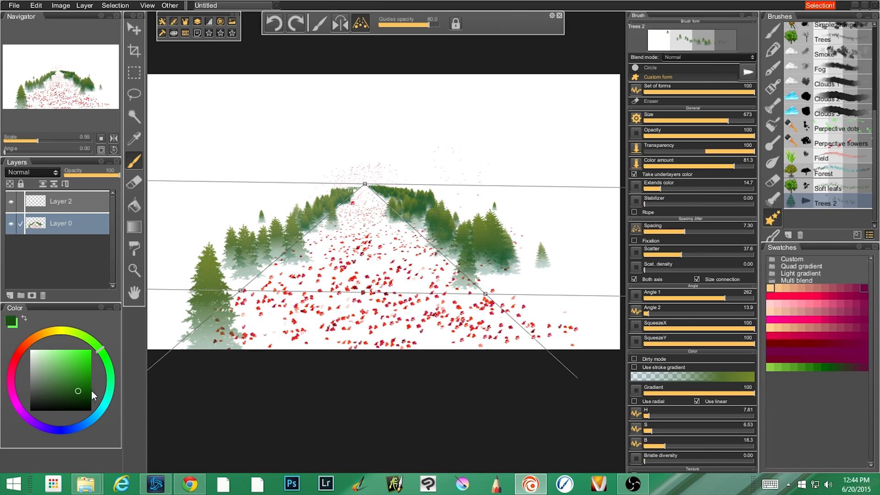
# Extend and thicken both conifer rows into the foreground using a lighter green and a very pale green.
pyautogui.click(63, 358)
pyautogui.moveTo(246, 270)
pyautogui.mouseDown()
pyautogui.moveTo(329, 203)
pyautogui.moveTo(295, 205)
pyautogui.moveTo(356, 183)
pyautogui.moveTo(399, 194)
pyautogui.moveTo(509, 254)
pyautogui.moveTo(480, 217)
pyautogui.moveTo(534, 275)
pyautogui.moveTo(453, 190)
pyautogui.moveTo(530, 246)
pyautogui.moveTo(497, 234)
pyautogui.moveTo(500, 219)
pyautogui.moveTo(537, 258)
pyautogui.moveTo(521, 251)
pyautogui.moveTo(534, 282)
pyautogui.moveTo(527, 308)
pyautogui.moveTo(545, 316)
pyautogui.mouseUp()
pyautogui.click(37, 352)
pyautogui.moveTo(272, 265)
pyautogui.mouseDown()
pyautogui.moveTo(217, 280)
pyautogui.moveTo(206, 325)
pyautogui.mouseUp()
pyautogui.moveTo(492, 249)
pyautogui.mouseDown()
pyautogui.moveTo(474, 254)
pyautogui.moveTo(549, 315)
pyautogui.moveTo(505, 260)
pyautogui.moveTo(445, 214)
pyautogui.moveTo(350, 186)
pyautogui.mouseUp()
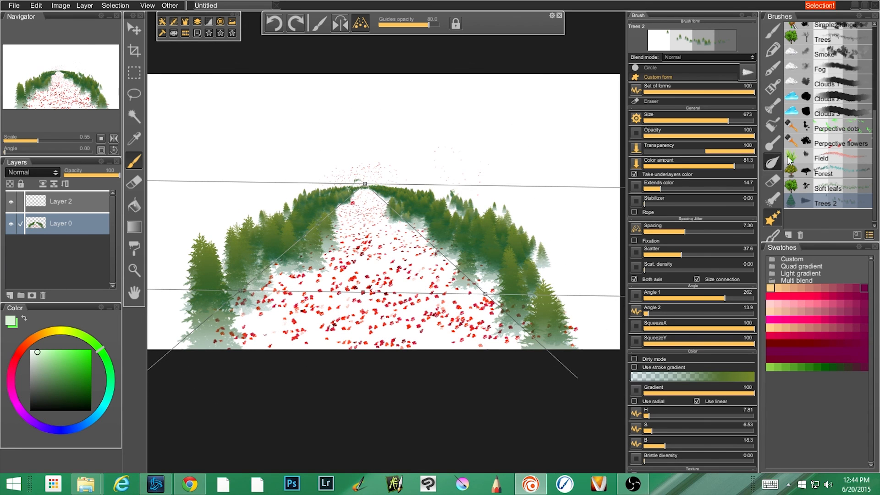
# Paint Forest brush trees over both sides of the field in pale green and in very dark green.
pyautogui.click(823, 173)
pyautogui.moveTo(387, 244)
pyautogui.mouseDown()
pyautogui.moveTo(350, 213)
pyautogui.moveTo(284, 262)
pyautogui.moveTo(319, 253)
pyautogui.moveTo(306, 290)
pyautogui.moveTo(386, 231)
pyautogui.moveTo(486, 314)
pyautogui.moveTo(476, 296)
pyautogui.moveTo(500, 354)
pyautogui.mouseUp()
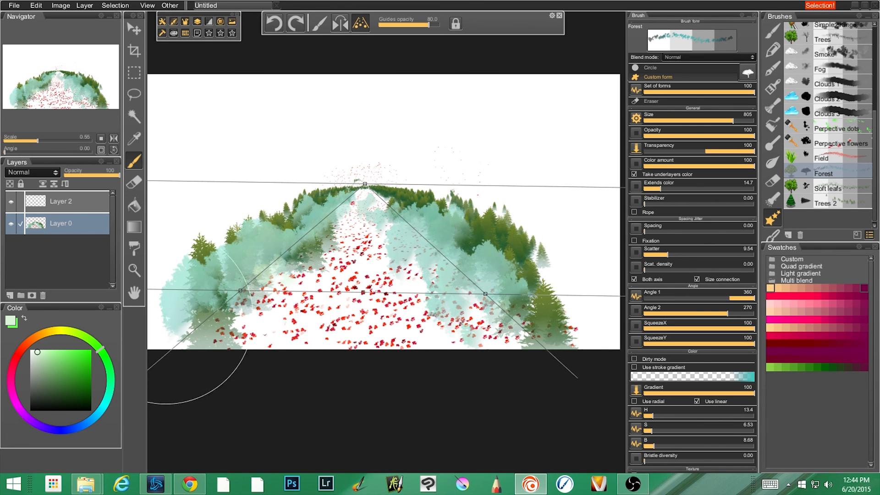
pyautogui.moveTo(72, 382); pyautogui.dragTo(88, 403)
pyautogui.moveTo(281, 261)
pyautogui.mouseDown()
pyautogui.moveTo(322, 274)
pyautogui.moveTo(301, 297)
pyautogui.moveTo(391, 198)
pyautogui.moveTo(399, 265)
pyautogui.moveTo(513, 326)
pyautogui.moveTo(368, 283)
pyautogui.moveTo(478, 228)
pyautogui.mouseUp()
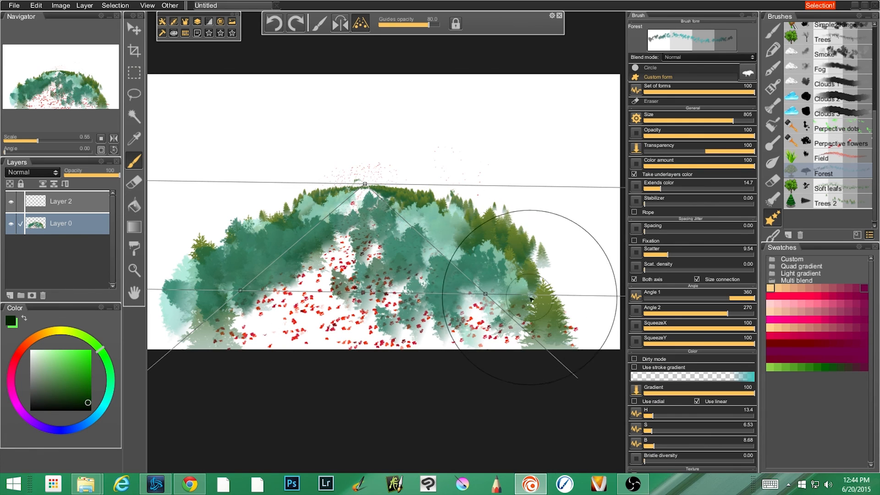
# Level the perspective guides by their lower handle, and switch them off and back on.
pyautogui.moveTo(486, 294); pyautogui.dragTo(505, 308)
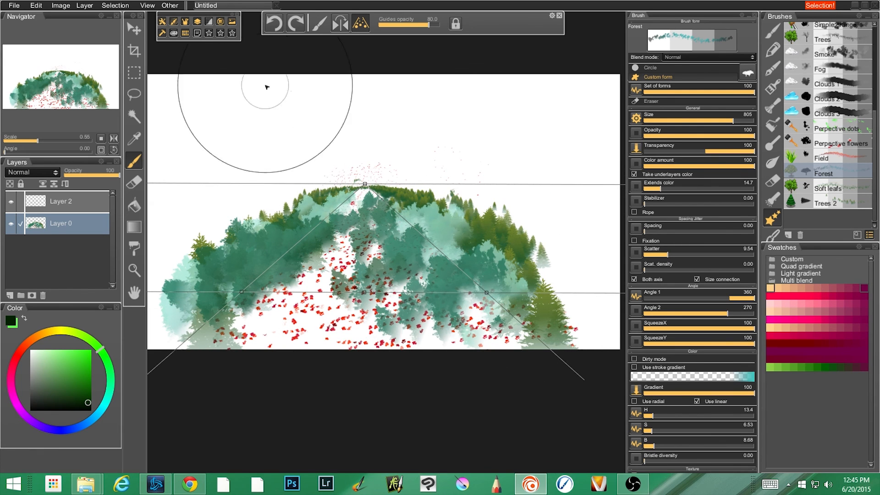
pyautogui.click(362, 22)
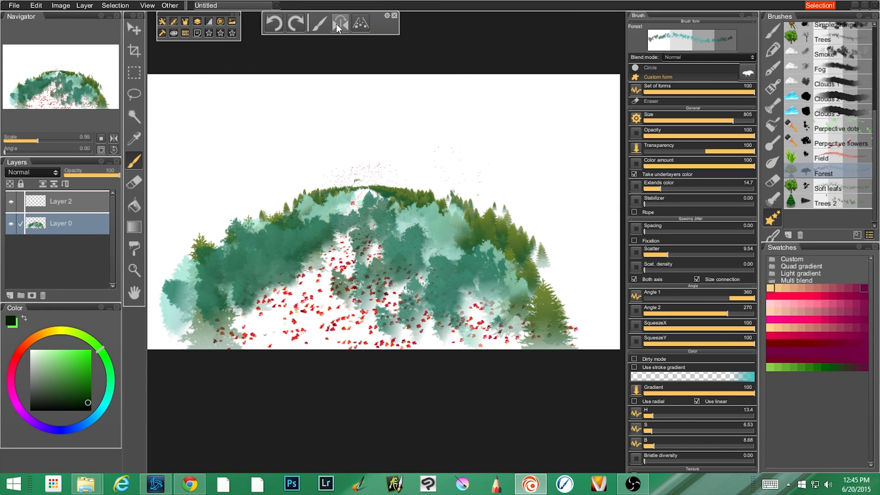
pyautogui.click(362, 24)
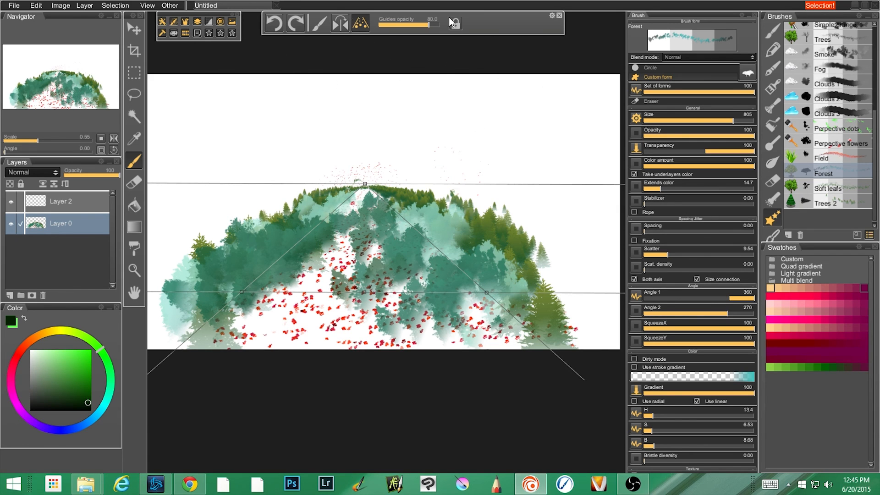